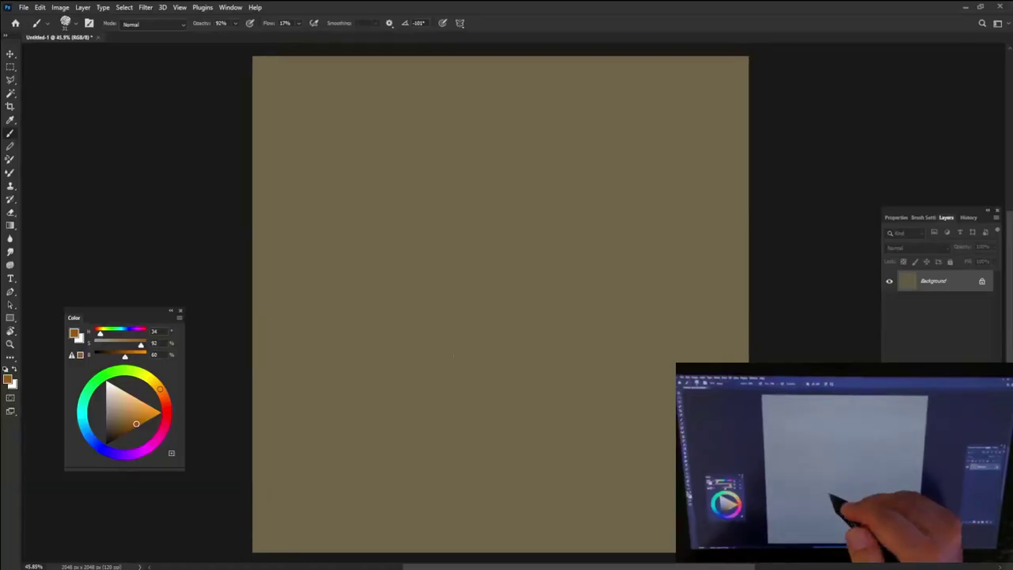
Crop the canvas narrower to 1625 px wide.
{"action": "key", "text": "c"}
{"action": "left_click_drag", "start_coordinate": [749, 304], "coordinate": [696, 304]}
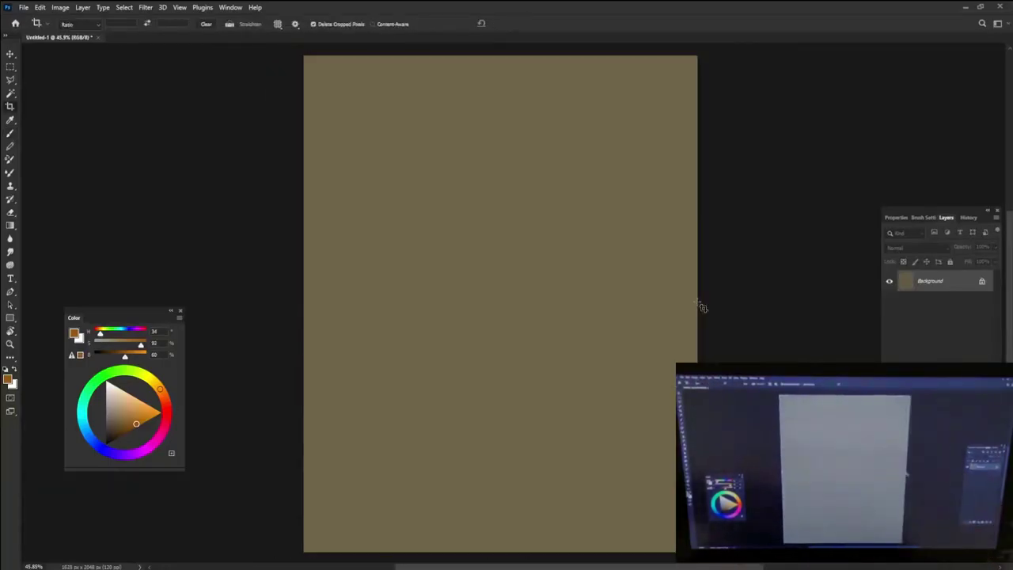
{"action": "key", "text": "Return"}
Sketch the head's left side, top arc and right side in brighter orange-brown.
{"action": "key", "text": "b"}
{"action": "left_click", "coordinate": [130, 430]}
{"action": "left_click_drag", "start_coordinate": [308, 246], "coordinate": [330, 416]}
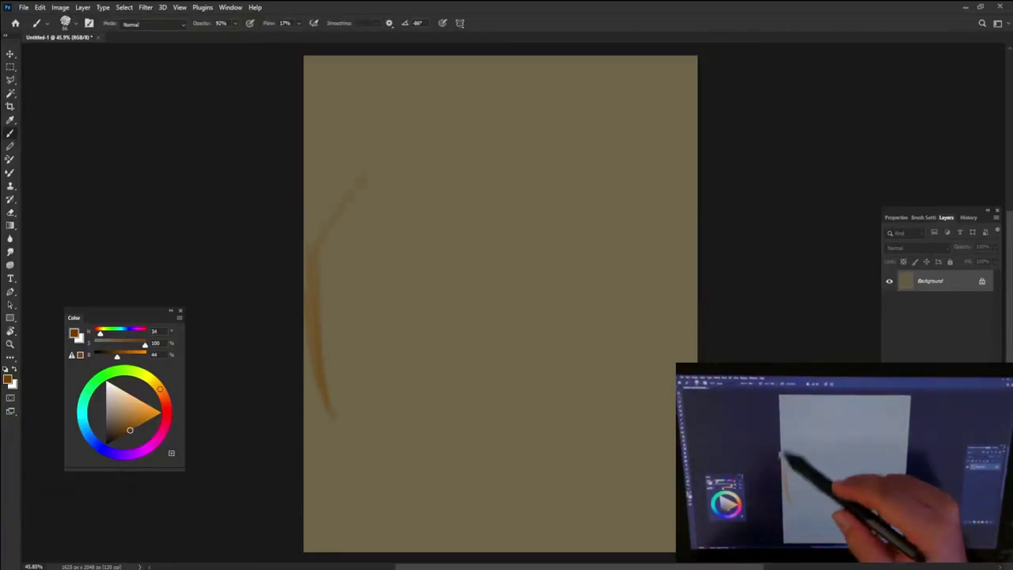
{"action": "left_click_drag", "start_coordinate": [321, 261], "coordinate": [610, 111]}
{"action": "left_click_drag", "start_coordinate": [475, 87], "coordinate": [661, 166]}
{"action": "left_click_drag", "start_coordinate": [661, 182], "coordinate": [673, 372]}
{"action": "left_click_drag", "start_coordinate": [602, 348], "coordinate": [657, 499]}
Sketch the shoulder, left outline, chin curve and both sides of the face.
{"action": "left_click_drag", "start_coordinate": [657, 444], "coordinate": [570, 538]}
{"action": "left_click_drag", "start_coordinate": [309, 327], "coordinate": [340, 507]}
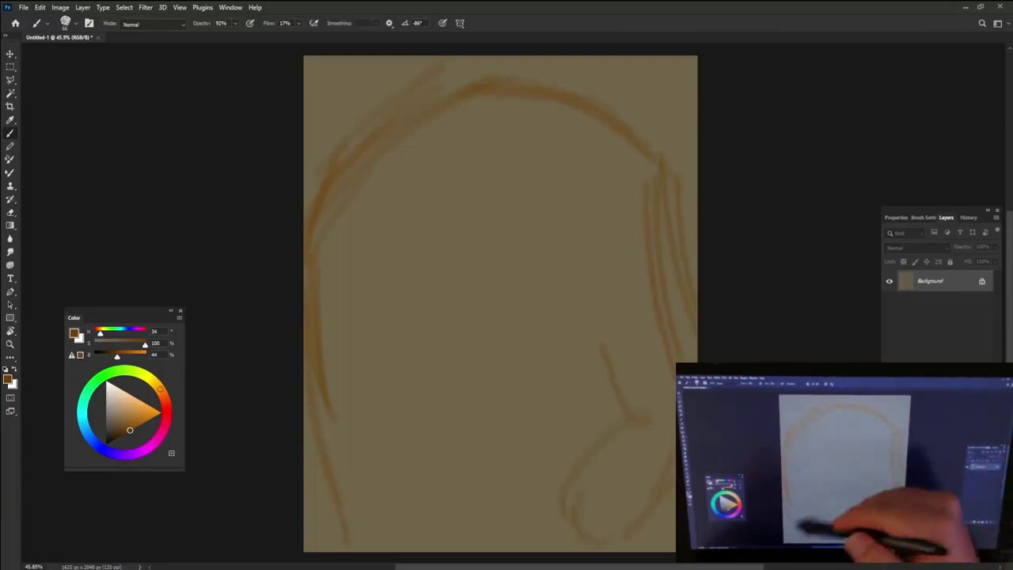
{"action": "mouse_move", "coordinate": [423, 436]}
{"action": "left_mouse_down"}
{"action": "mouse_move", "coordinate": [610, 428]}
{"action": "mouse_move", "coordinate": [567, 229]}
{"action": "left_mouse_up"}
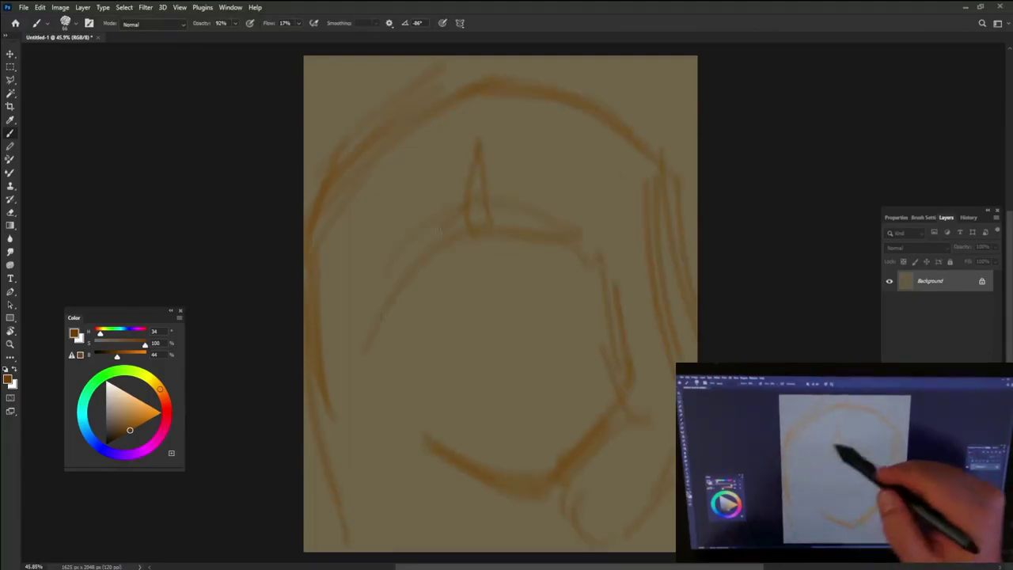
{"action": "left_click_drag", "start_coordinate": [432, 238], "coordinate": [443, 467]}
{"action": "left_click_drag", "start_coordinate": [613, 238], "coordinate": [638, 407]}
Block in the whole head with broad orange-brown paint at 43% flow.
{"action": "left_click", "coordinate": [129, 430]}
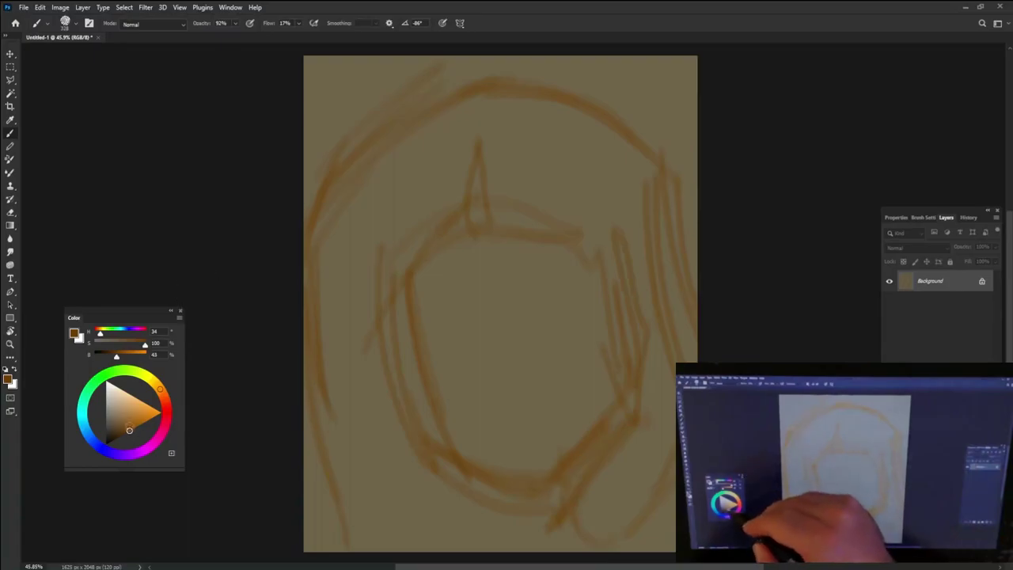
{"action": "key", "text": "shift+4"}
{"action": "key", "text": "shift+3"}
{"action": "left_click_drag", "start_coordinate": [340, 174], "coordinate": [522, 111]}
{"action": "left_click_drag", "start_coordinate": [333, 119], "coordinate": [411, 506]}
{"action": "mouse_move", "coordinate": [444, 143]}
{"action": "left_mouse_down"}
{"action": "mouse_move", "coordinate": [664, 380]}
{"action": "mouse_move", "coordinate": [388, 502]}
{"action": "mouse_move", "coordinate": [372, 372]}
{"action": "left_mouse_up"}
{"action": "left_click_drag", "start_coordinate": [498, 204], "coordinate": [527, 148]}
{"action": "left_click_drag", "start_coordinate": [657, 238], "coordinate": [665, 380]}
{"action": "mouse_move", "coordinate": [570, 87]}
{"action": "left_mouse_down"}
{"action": "mouse_move", "coordinate": [460, 111]}
{"action": "mouse_move", "coordinate": [425, 501]}
{"action": "left_mouse_up"}
Paint the M-shaped hairline and the hair's left edge in dark brown.
{"action": "left_click", "coordinate": [164, 396]}
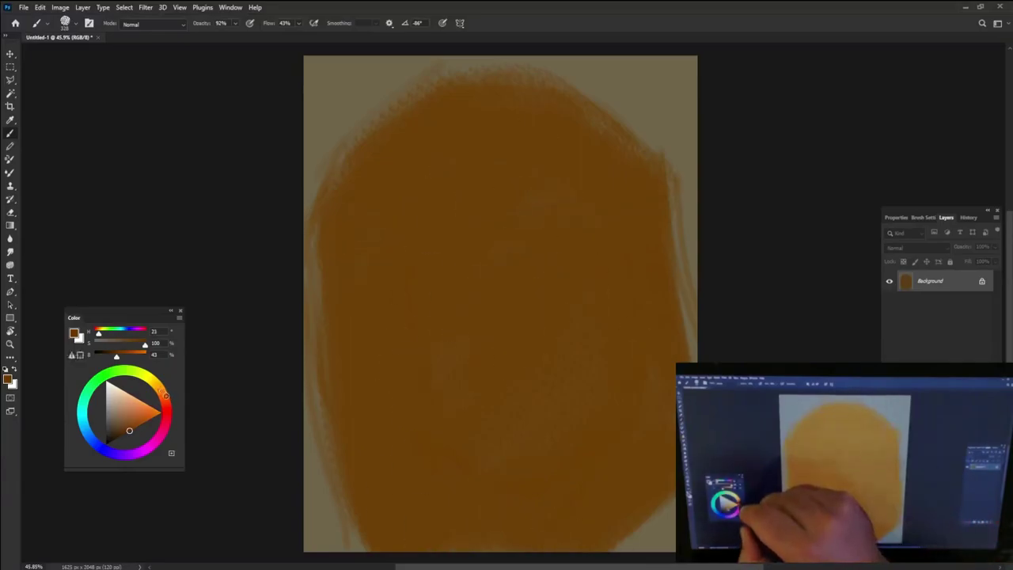
{"action": "left_click", "coordinate": [115, 438]}
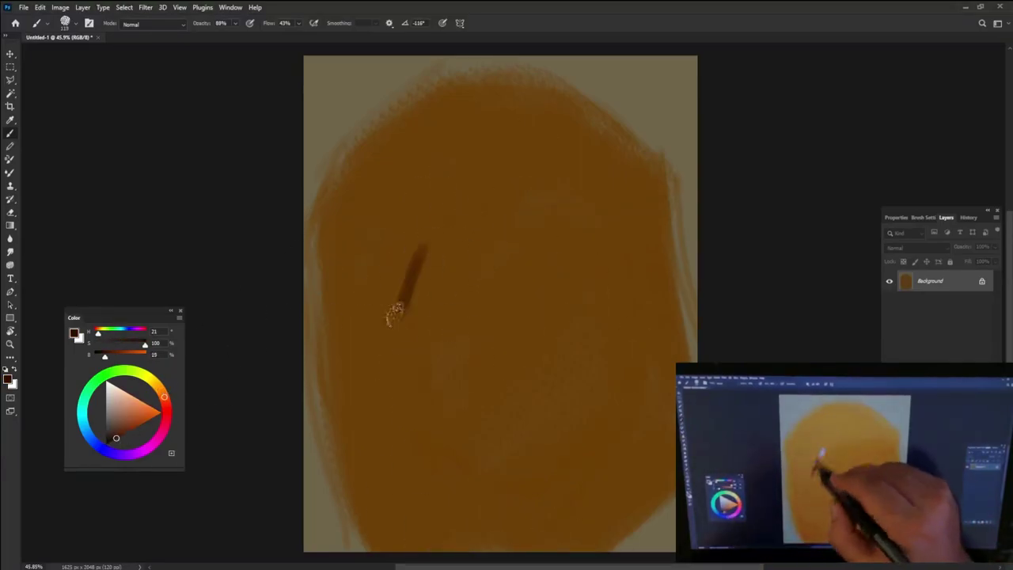
{"action": "mouse_move", "coordinate": [396, 312]}
{"action": "left_mouse_down"}
{"action": "mouse_move", "coordinate": [491, 142]}
{"action": "mouse_move", "coordinate": [533, 153]}
{"action": "mouse_move", "coordinate": [649, 246]}
{"action": "left_mouse_up"}
{"action": "mouse_move", "coordinate": [475, 208]}
{"action": "left_mouse_down"}
{"action": "mouse_move", "coordinate": [414, 289]}
{"action": "mouse_move", "coordinate": [380, 362]}
{"action": "mouse_move", "coordinate": [471, 502]}
{"action": "left_mouse_up"}
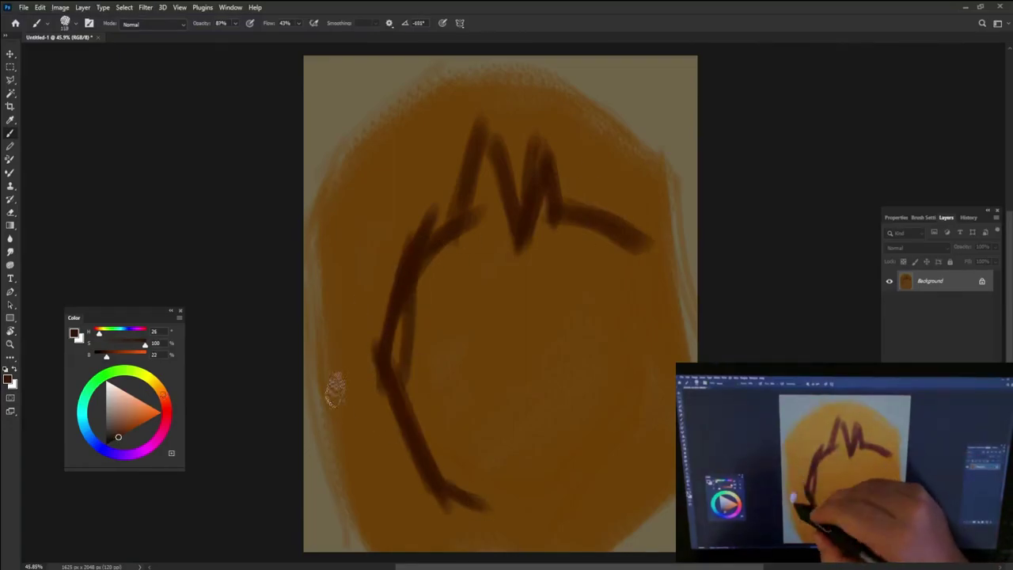
Fill the hair along the upper left, side and top, then choose a red-brown skin colour.
{"action": "mouse_move", "coordinate": [335, 387]}
{"action": "left_mouse_down"}
{"action": "mouse_move", "coordinate": [346, 148]}
{"action": "mouse_move", "coordinate": [430, 90]}
{"action": "mouse_move", "coordinate": [443, 219]}
{"action": "mouse_move", "coordinate": [364, 158]}
{"action": "mouse_move", "coordinate": [339, 357]}
{"action": "mouse_move", "coordinate": [375, 468]}
{"action": "mouse_move", "coordinate": [443, 546]}
{"action": "left_mouse_up"}
{"action": "mouse_move", "coordinate": [533, 129]}
{"action": "left_mouse_down"}
{"action": "mouse_move", "coordinate": [559, 63]}
{"action": "mouse_move", "coordinate": [532, 114]}
{"action": "mouse_move", "coordinate": [607, 153]}
{"action": "mouse_move", "coordinate": [665, 380]}
{"action": "mouse_move", "coordinate": [606, 199]}
{"action": "mouse_move", "coordinate": [686, 348]}
{"action": "left_mouse_up"}
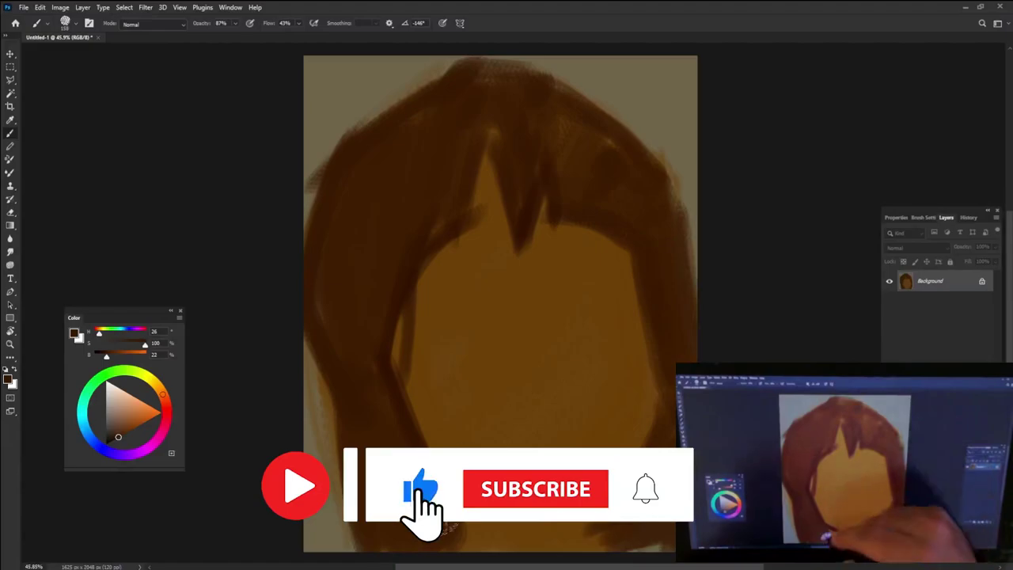
{"action": "left_click", "coordinate": [132, 412]}
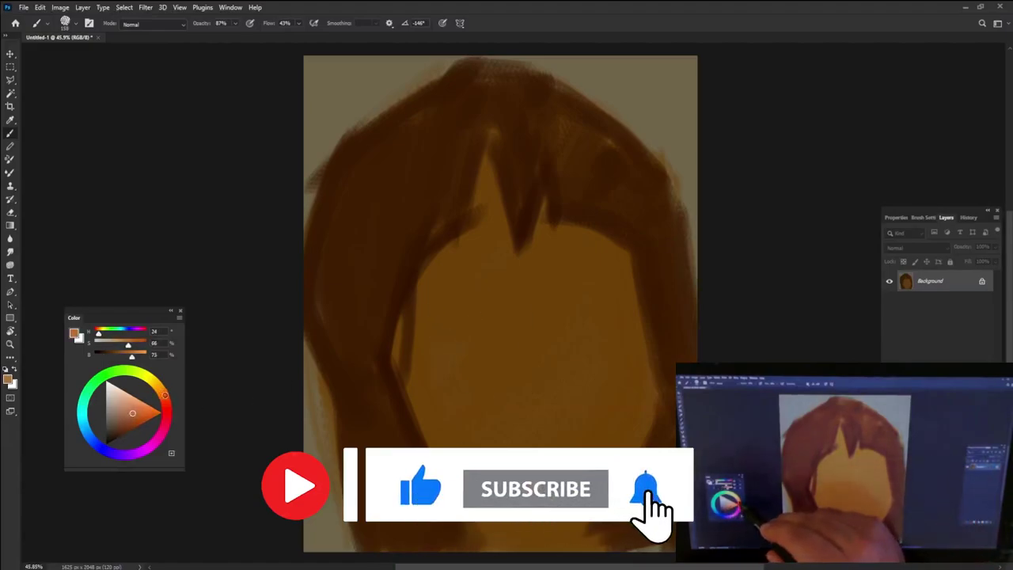
{"action": "left_click_drag", "start_coordinate": [165, 395], "coordinate": [166, 404]}
Paint the face and forehead between the bangs in red-orange skin tone.
{"action": "mouse_move", "coordinate": [493, 396]}
{"action": "left_mouse_down"}
{"action": "mouse_move", "coordinate": [418, 362]}
{"action": "mouse_move", "coordinate": [494, 430]}
{"action": "mouse_move", "coordinate": [592, 277]}
{"action": "mouse_move", "coordinate": [528, 498]}
{"action": "left_mouse_up"}
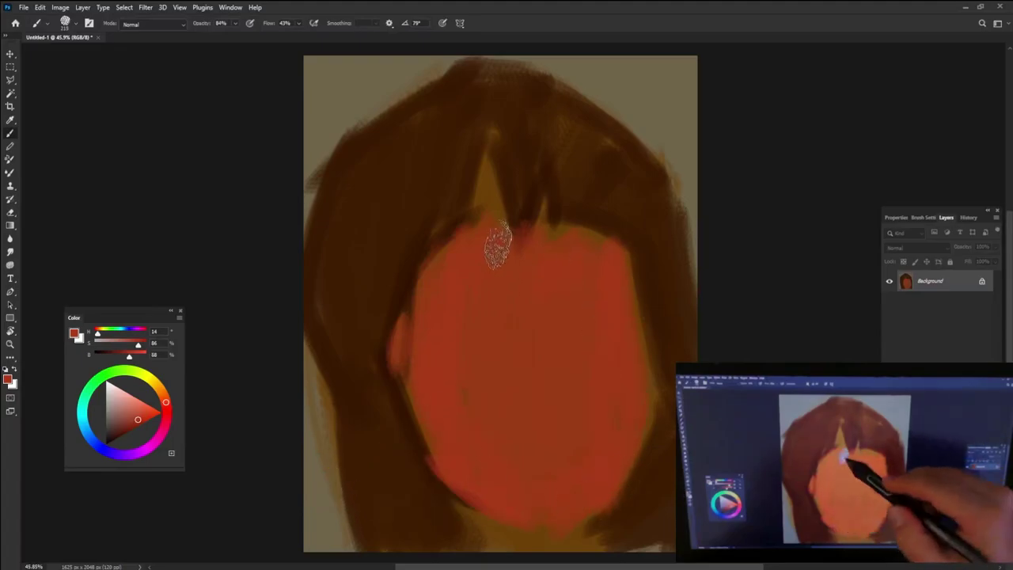
{"action": "left_click_drag", "start_coordinate": [493, 233], "coordinate": [491, 143]}
{"action": "left_click_drag", "start_coordinate": [447, 210], "coordinate": [443, 158]}
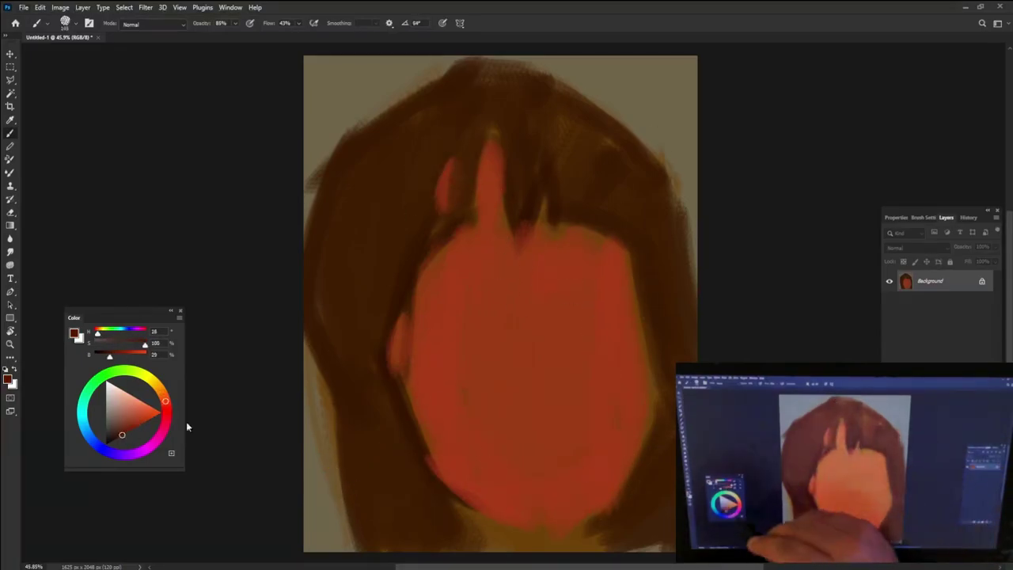
Paint dark brown strands over the face and the dark eyebrows.
{"action": "left_click", "coordinate": [128, 428]}
{"action": "mouse_move", "coordinate": [527, 253]}
{"action": "left_mouse_down"}
{"action": "mouse_move", "coordinate": [576, 206]}
{"action": "mouse_move", "coordinate": [569, 196]}
{"action": "left_mouse_up"}
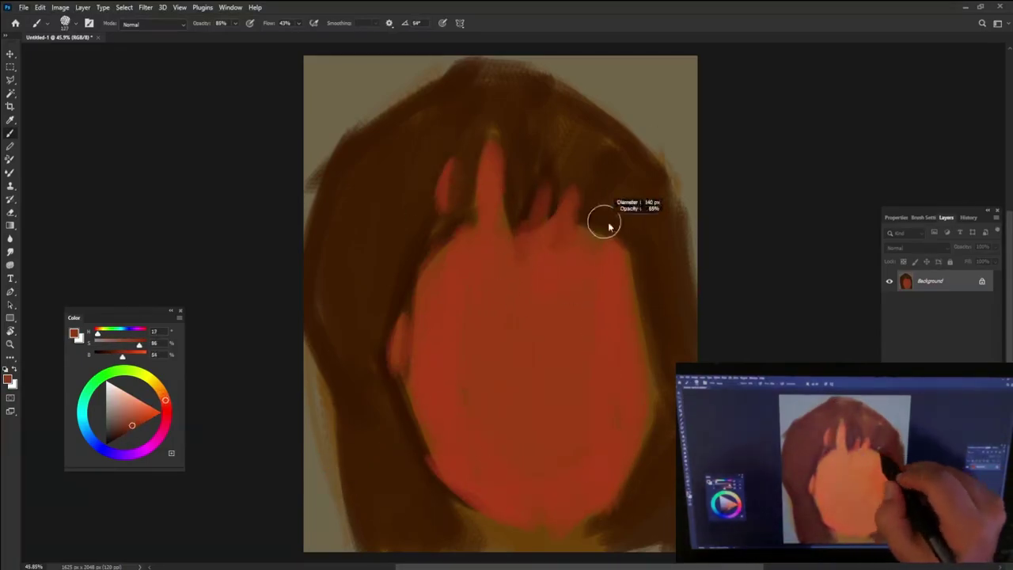
{"action": "left_click_drag", "start_coordinate": [417, 297], "coordinate": [480, 277]}
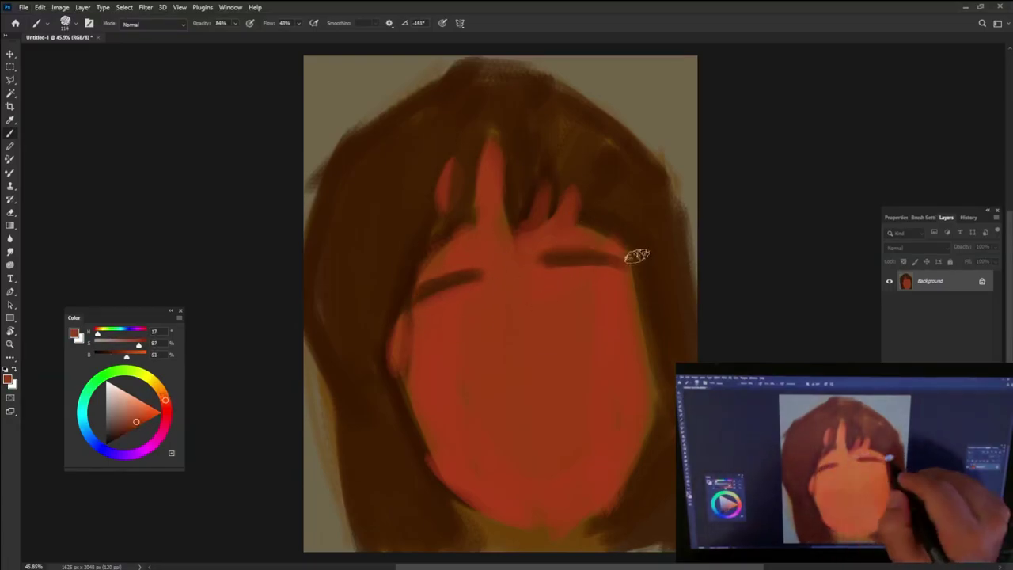
Add peach highlights above the eyebrow, on the nose bridge and both cheeks.
{"action": "left_click", "coordinate": [442, 325], "text": "alt"}
{"action": "left_click", "coordinate": [498, 297], "text": "alt"}
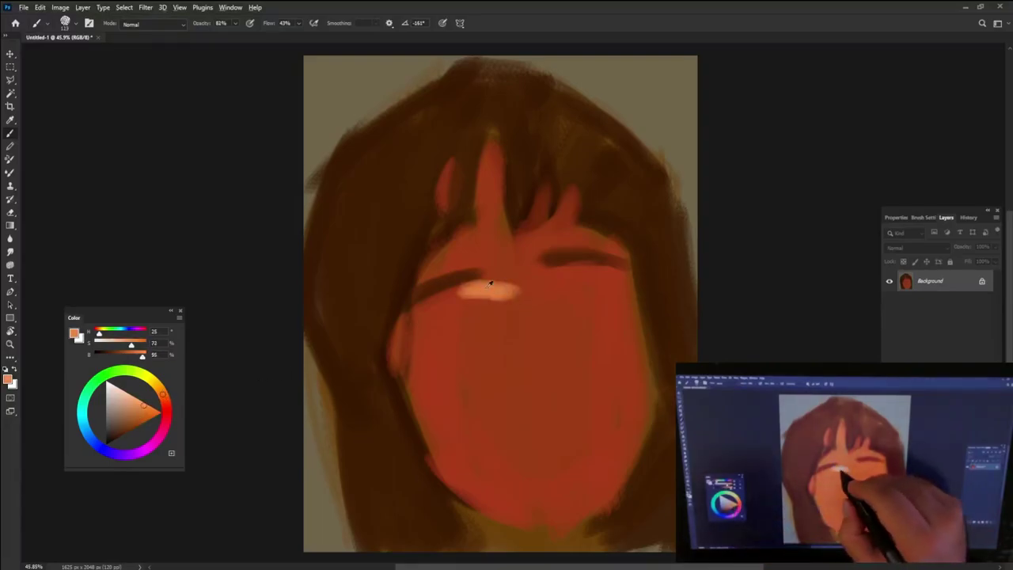
{"action": "mouse_move", "coordinate": [453, 258]}
{"action": "left_mouse_down"}
{"action": "mouse_move", "coordinate": [494, 238]}
{"action": "mouse_move", "coordinate": [488, 272]}
{"action": "mouse_move", "coordinate": [412, 336]}
{"action": "left_mouse_up"}
{"action": "left_click", "coordinate": [475, 317], "text": "alt"}
{"action": "left_click_drag", "start_coordinate": [396, 294], "coordinate": [431, 333]}
{"action": "left_click_drag", "start_coordinate": [563, 309], "coordinate": [566, 298]}
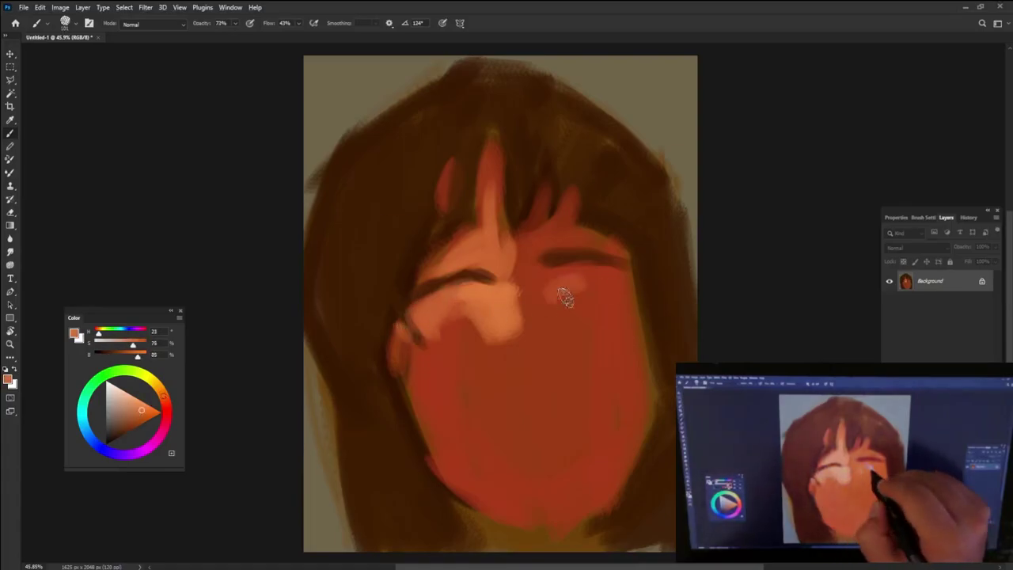
Paint five dark brown strands into the bangs.
{"action": "left_click", "coordinate": [550, 240], "text": "alt"}
{"action": "left_click_drag", "start_coordinate": [515, 261], "coordinate": [542, 210]}
{"action": "left_click_drag", "start_coordinate": [537, 249], "coordinate": [566, 191]}
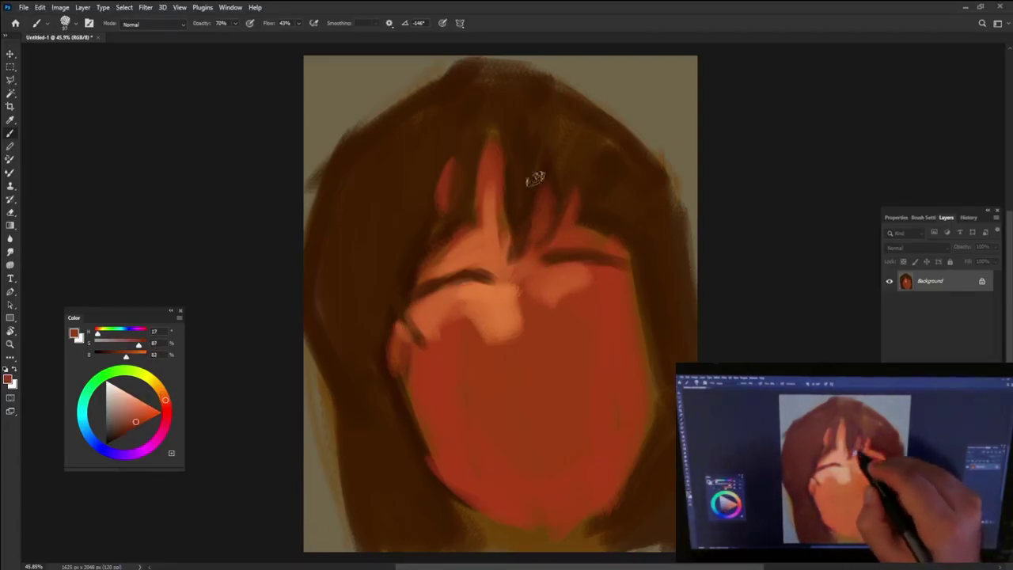
{"action": "left_click_drag", "start_coordinate": [498, 230], "coordinate": [495, 130]}
{"action": "left_click_drag", "start_coordinate": [474, 261], "coordinate": [475, 223]}
{"action": "left_click_drag", "start_coordinate": [435, 264], "coordinate": [472, 217]}
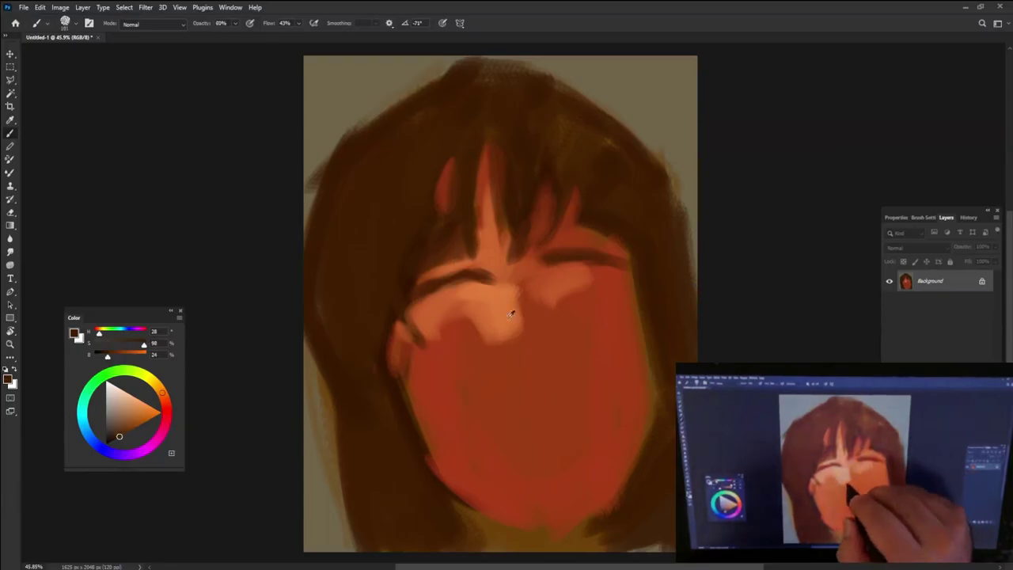
Paint a light reddish curve under the eye.
{"action": "left_click", "coordinate": [448, 334], "text": "alt"}
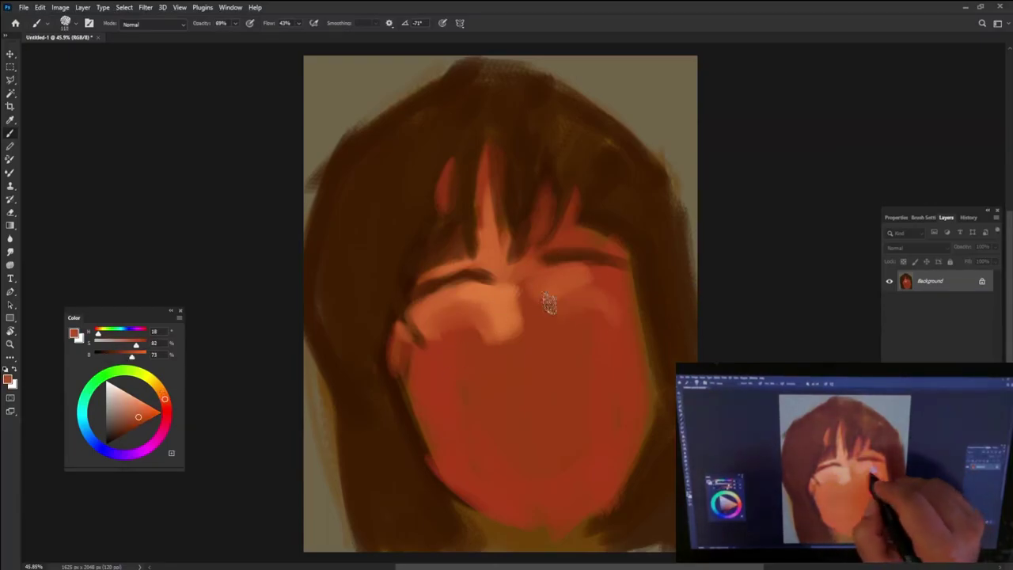
{"action": "left_click", "coordinate": [477, 336], "text": "alt"}
{"action": "left_click_drag", "start_coordinate": [427, 323], "coordinate": [490, 327]}
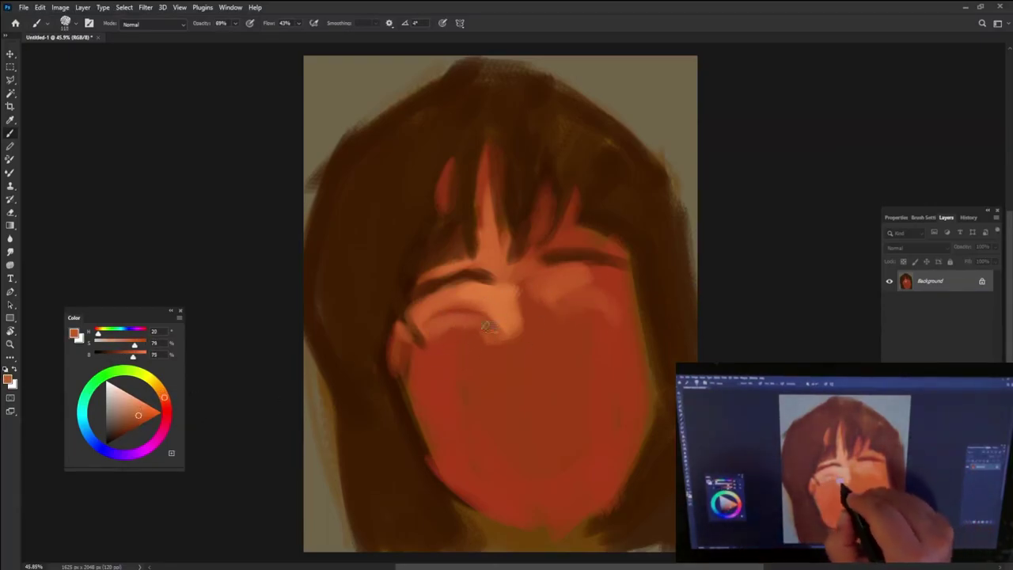
Paint a lighter peach nose tip and adjust toward an orange-red.
{"action": "left_click", "coordinate": [487, 366], "text": "alt"}
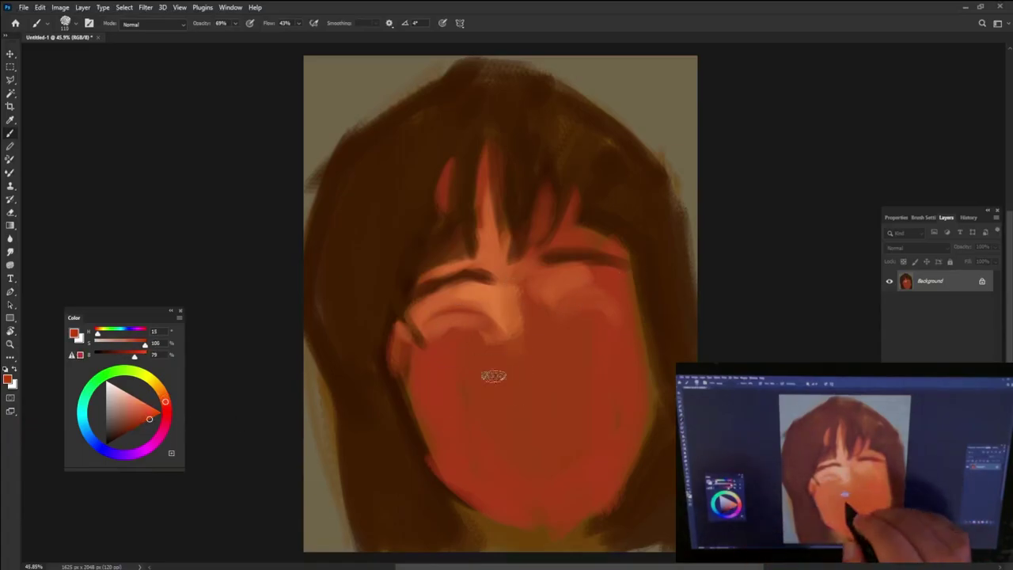
{"action": "left_click_drag", "start_coordinate": [525, 406], "coordinate": [568, 400]}
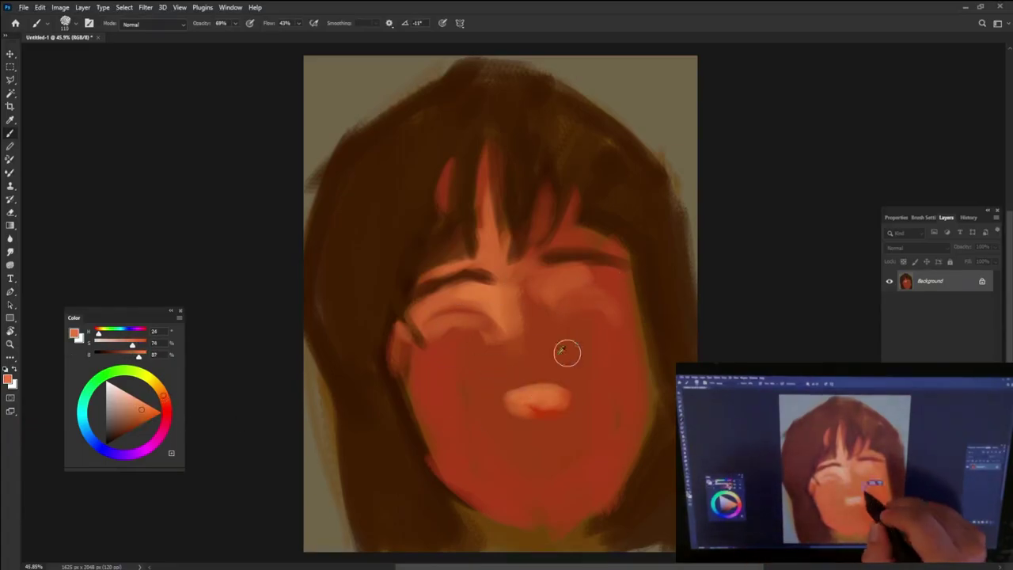
{"action": "left_click", "coordinate": [543, 403], "text": "alt"}
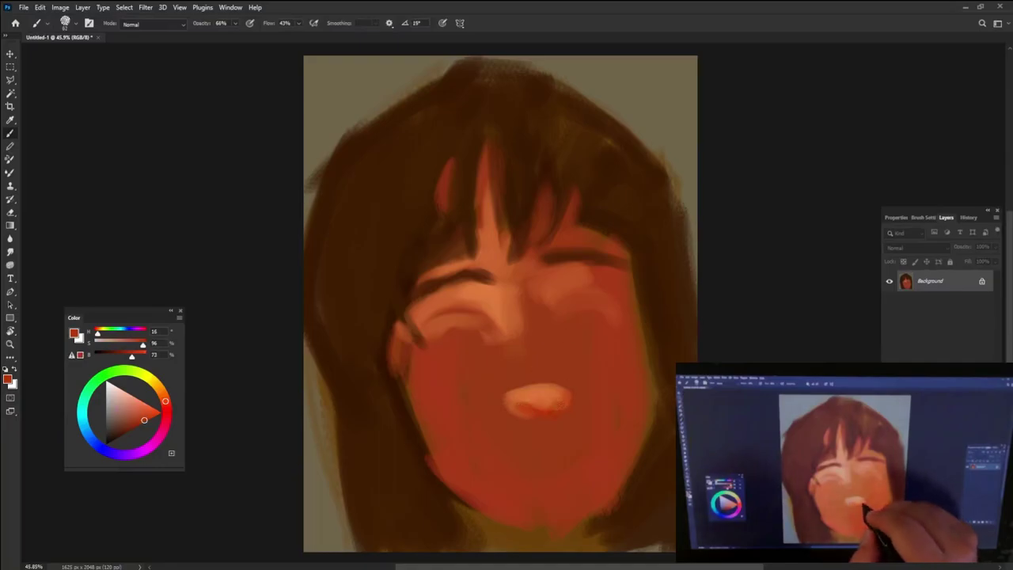
{"action": "left_click", "coordinate": [520, 398], "text": "alt"}
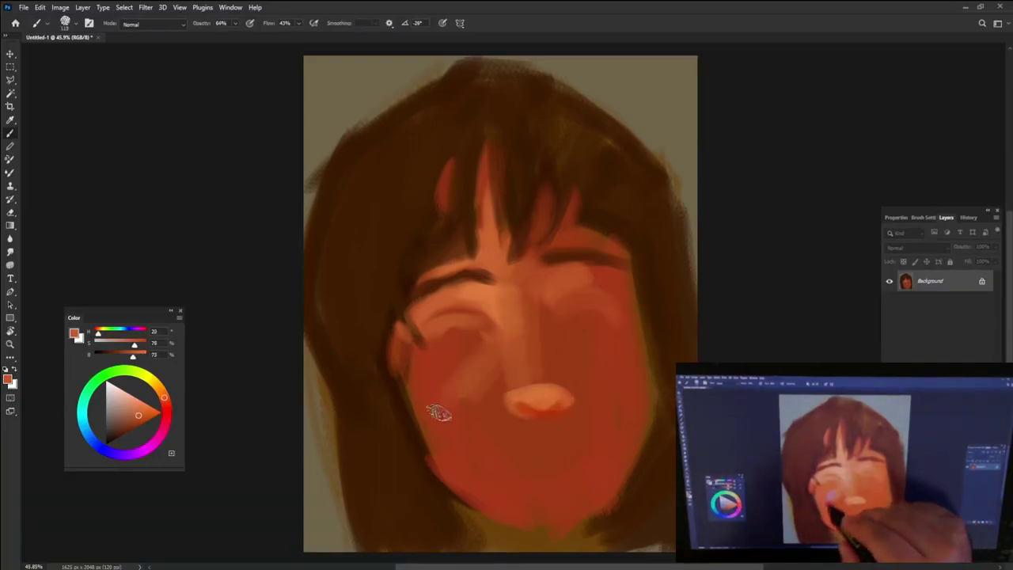
Paint a light skin highlight along the left jawline and cheek.
{"action": "left_click", "coordinate": [523, 319], "text": "alt"}
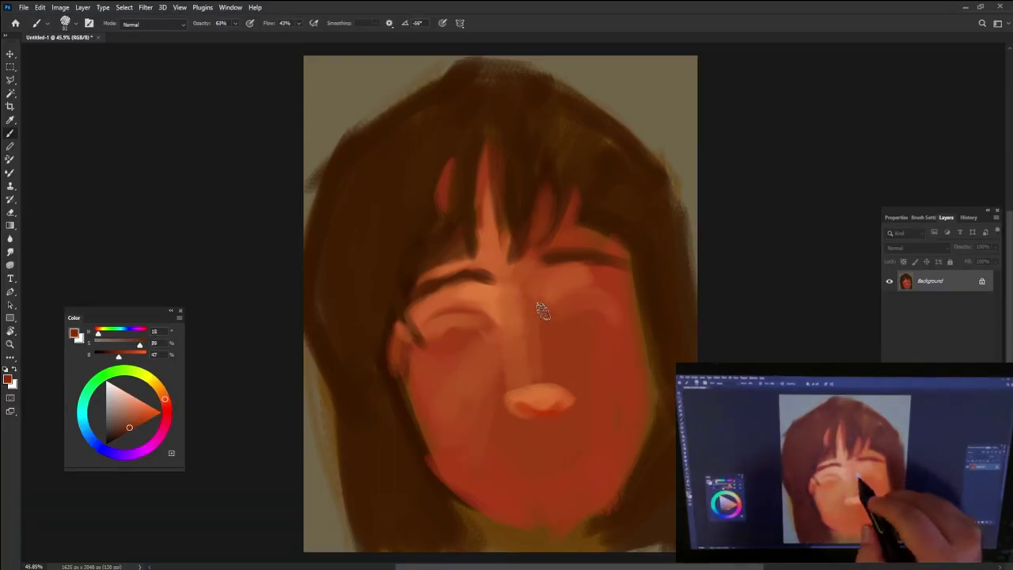
{"action": "left_click", "coordinate": [566, 325], "text": "alt"}
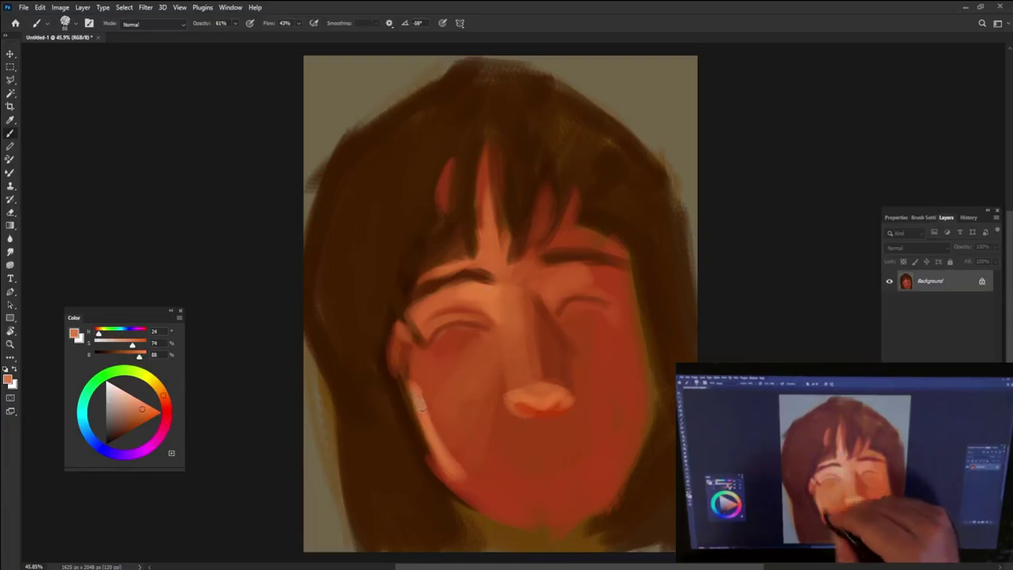
{"action": "left_click_drag", "start_coordinate": [422, 405], "coordinate": [538, 518]}
{"action": "left_click_drag", "start_coordinate": [476, 370], "coordinate": [407, 407]}
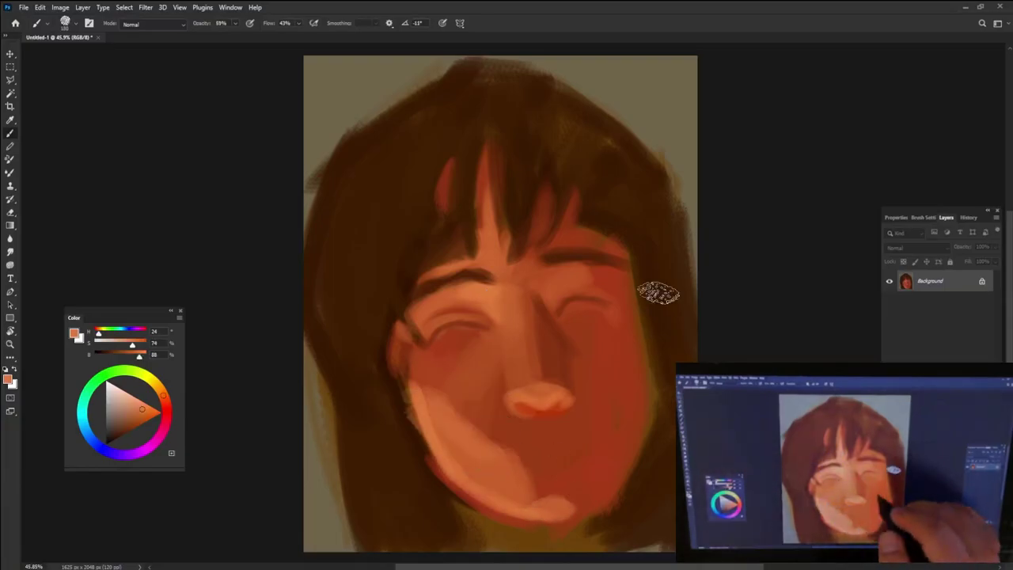
Paint a dark red shadow along the bottom of the nose.
{"action": "left_click", "coordinate": [436, 475], "text": "alt"}
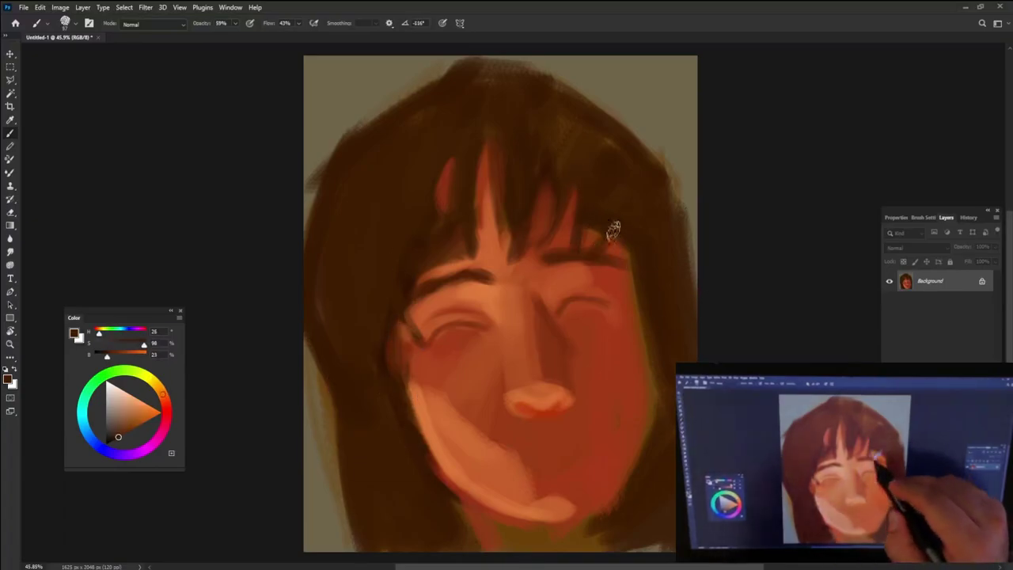
{"action": "left_click", "coordinate": [434, 426], "text": "alt"}
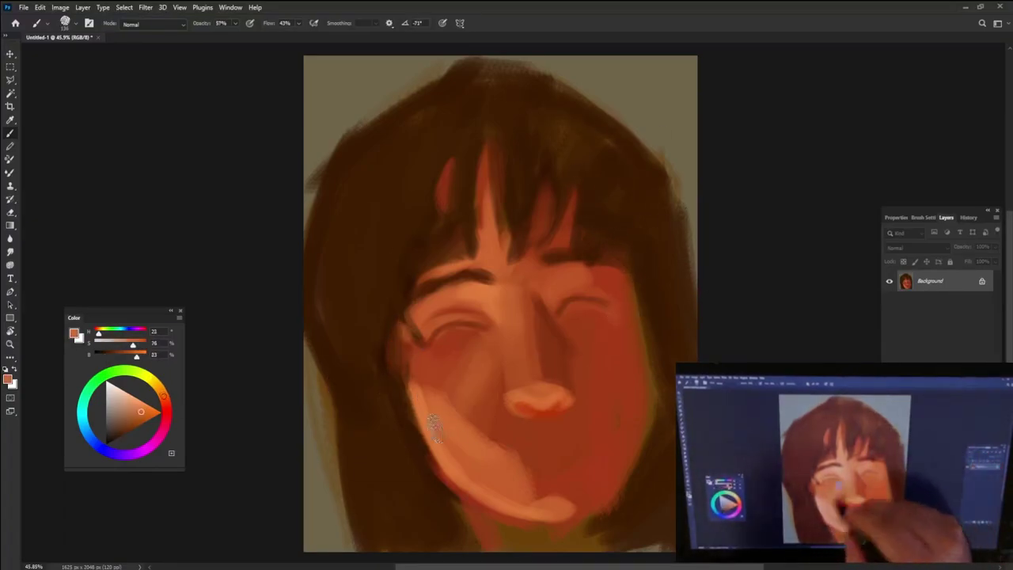
{"action": "left_click", "coordinate": [534, 466], "text": "alt"}
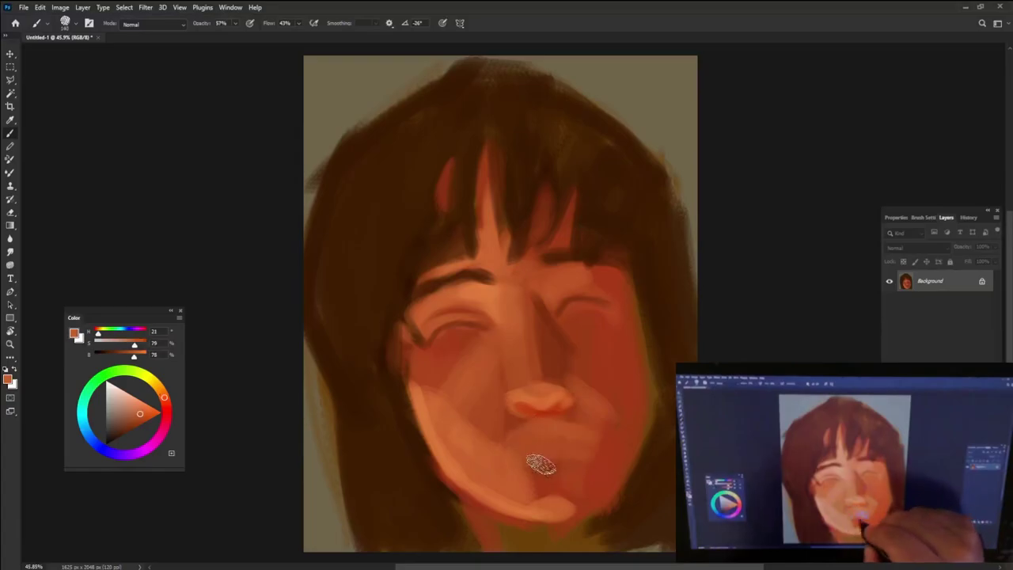
{"action": "left_click", "coordinate": [524, 408], "text": "alt"}
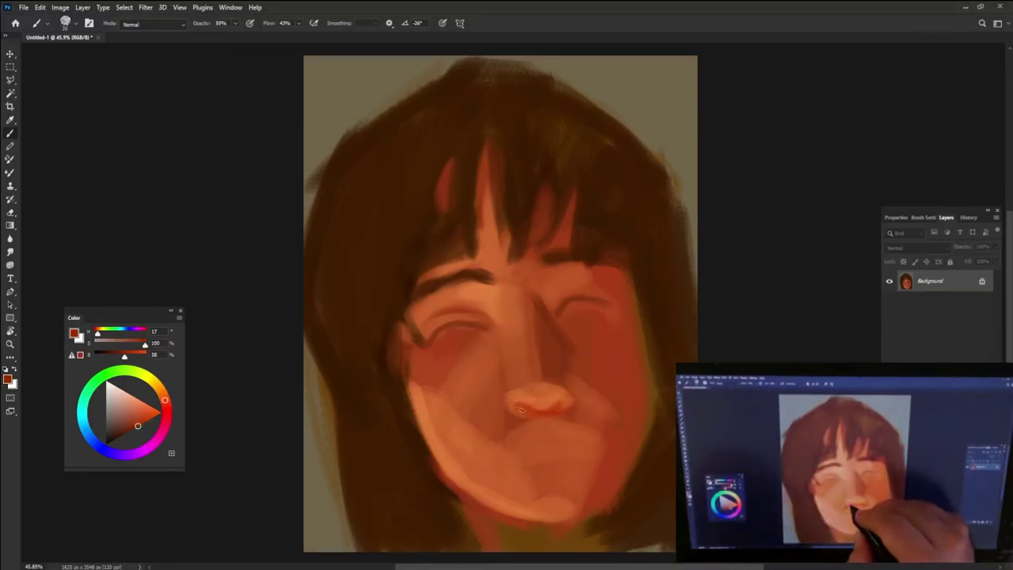
{"action": "left_click_drag", "start_coordinate": [518, 408], "coordinate": [578, 400]}
Shade the nose in dark red, highlight the nose bridge, and darken under the left eye.
{"action": "left_click", "coordinate": [562, 372], "text": "alt"}
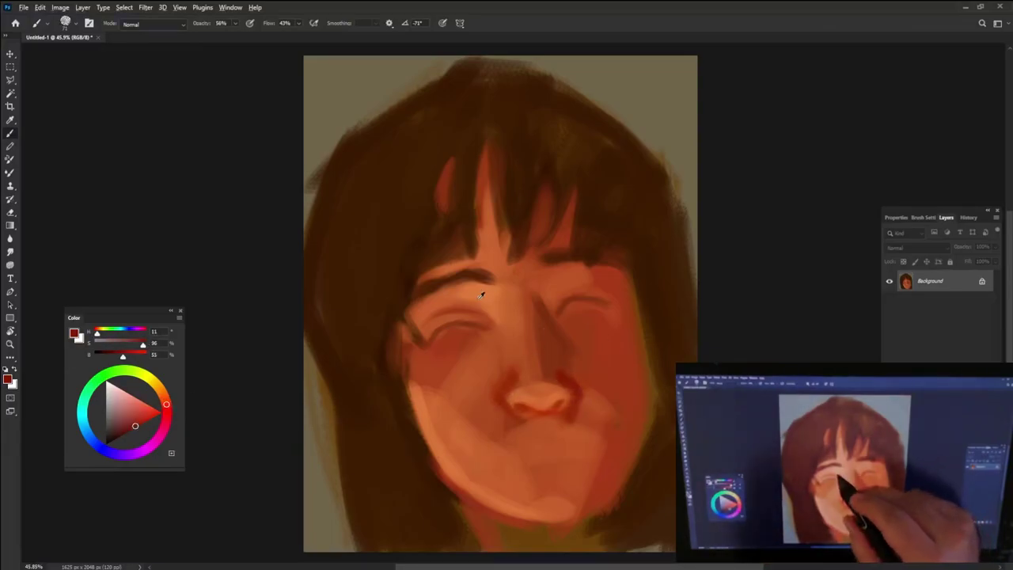
{"action": "left_click", "coordinate": [487, 290], "text": "alt"}
{"action": "mouse_move", "coordinate": [491, 290]}
{"action": "left_mouse_down"}
{"action": "mouse_move", "coordinate": [515, 325]}
{"action": "mouse_move", "coordinate": [464, 357]}
{"action": "left_mouse_up"}
{"action": "left_click", "coordinate": [502, 343], "text": "alt"}
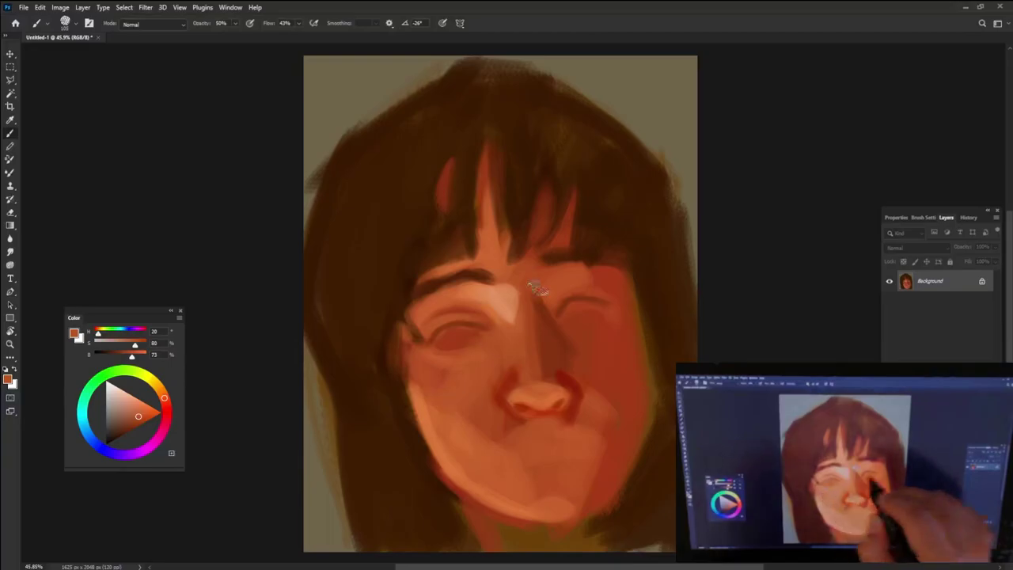
Highlight above the right eye and outline it in dark brown.
{"action": "left_click", "coordinate": [502, 290], "text": "alt"}
{"action": "mouse_move", "coordinate": [550, 273]}
{"action": "left_mouse_down"}
{"action": "mouse_move", "coordinate": [589, 287]}
{"action": "mouse_move", "coordinate": [546, 266]}
{"action": "left_mouse_up"}
{"action": "left_click", "coordinate": [460, 279], "text": "alt"}
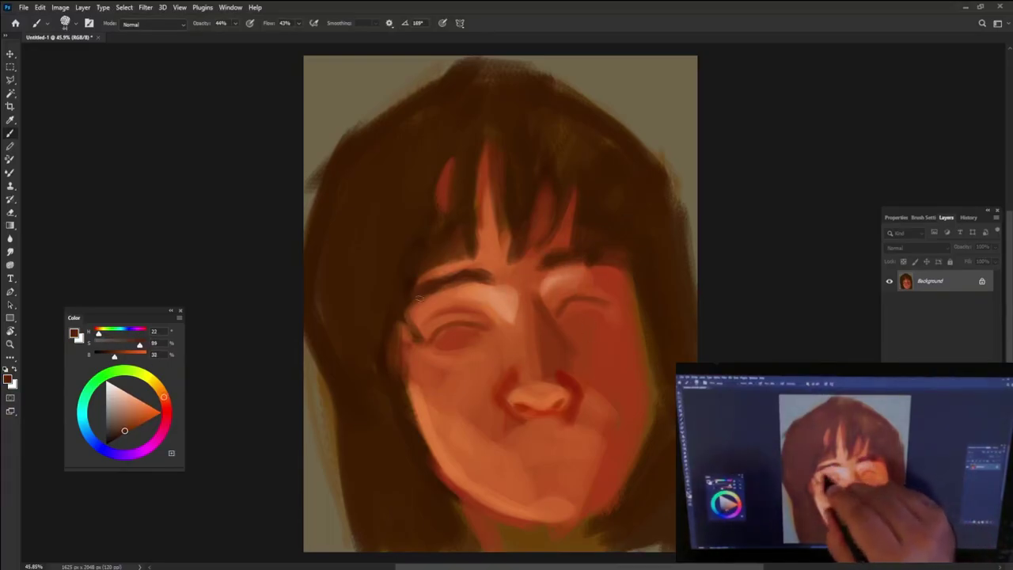
{"action": "left_click", "coordinate": [517, 301], "text": "alt"}
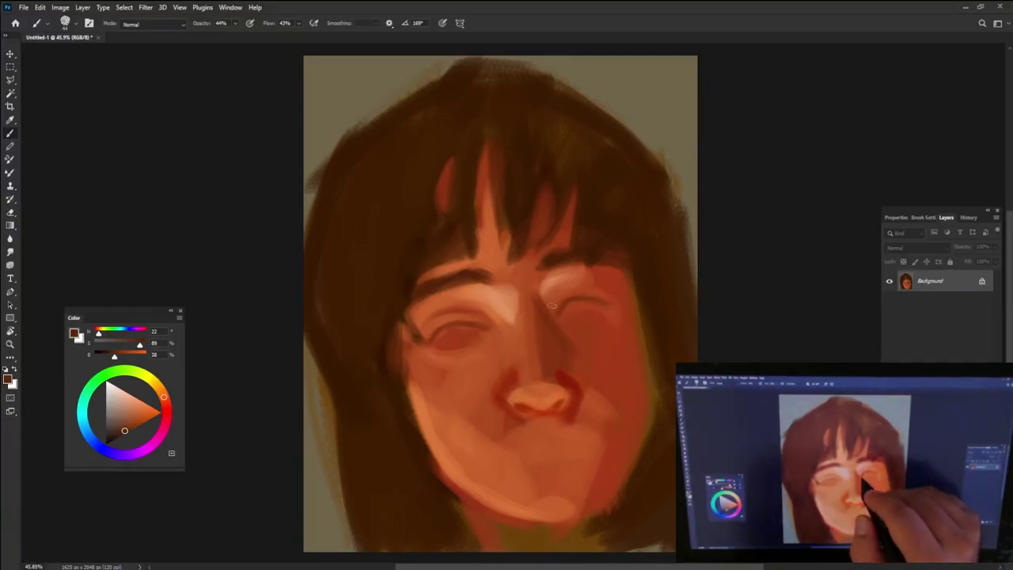
{"action": "left_click_drag", "start_coordinate": [562, 310], "coordinate": [606, 312]}
Paint red strokes below the right nostril and highlight the nose tip at 30% opacity.
{"action": "left_click", "coordinate": [568, 378], "text": "alt"}
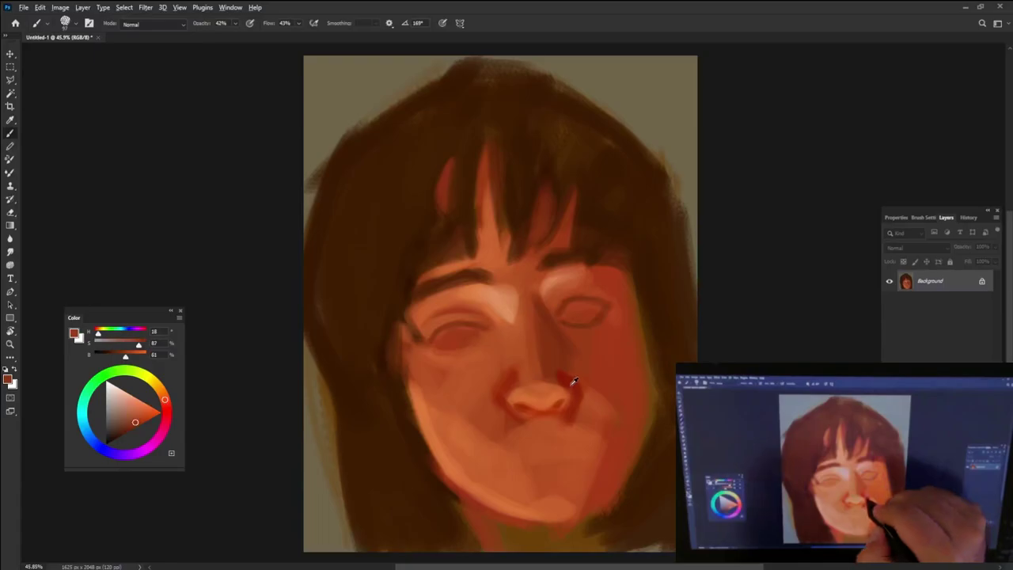
{"action": "left_click_drag", "start_coordinate": [566, 384], "coordinate": [605, 445]}
{"action": "left_click", "coordinate": [479, 412], "text": "alt"}
{"action": "key", "text": "3"}
{"action": "left_click", "coordinate": [528, 399], "text": "alt"}
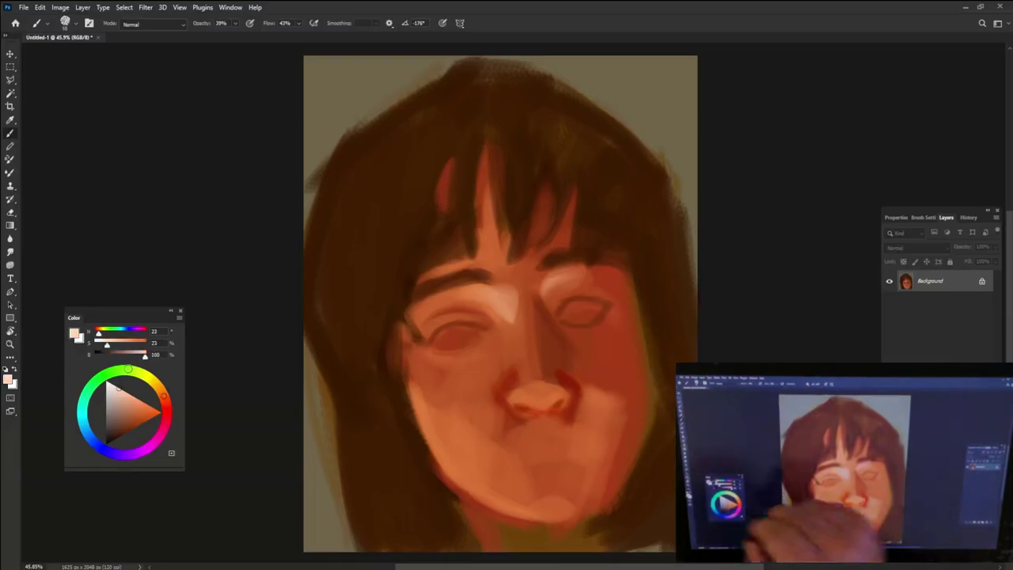
{"action": "left_click_drag", "start_coordinate": [521, 398], "coordinate": [538, 393]}
Shade along the bottom of the nose in dark red.
{"action": "left_click", "coordinate": [530, 374], "text": "alt"}
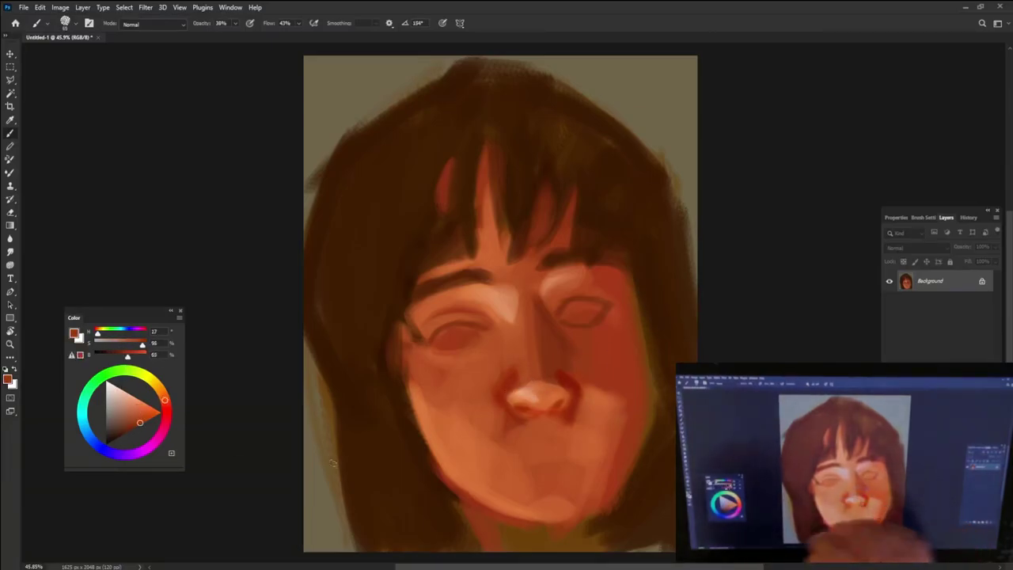
{"action": "left_click", "coordinate": [526, 416], "text": "alt"}
{"action": "left_click_drag", "start_coordinate": [563, 405], "coordinate": [515, 398]}
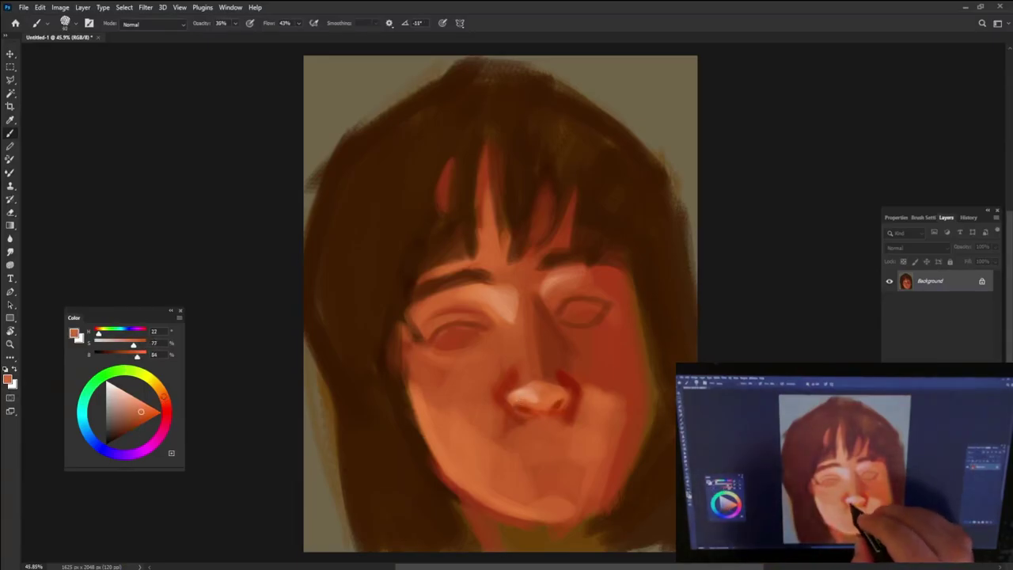
Resample skin tones around the nose and eyes, then paint reddish strokes on the left cheek.
{"action": "left_click", "coordinate": [530, 374], "text": "alt"}
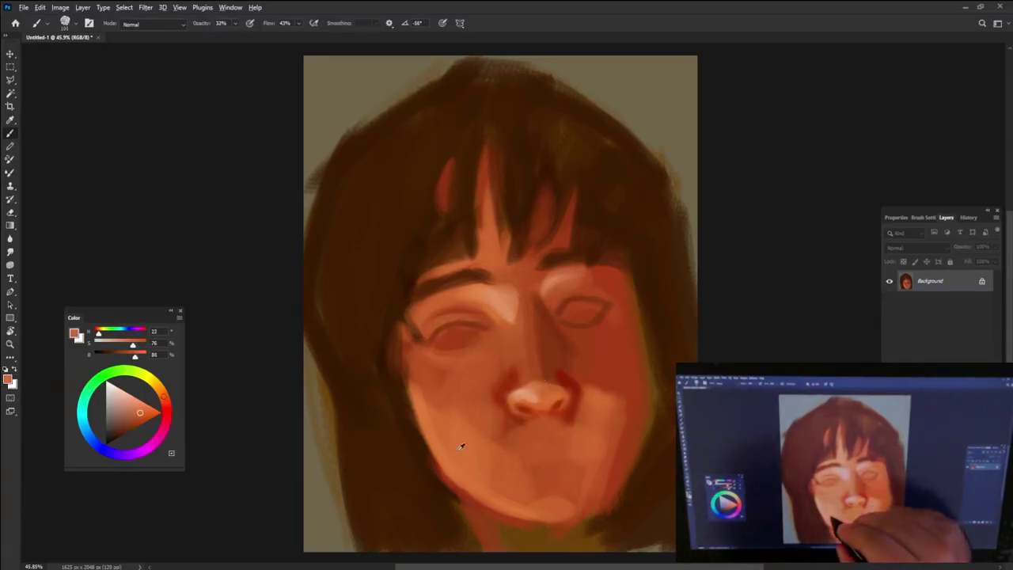
{"action": "left_click", "coordinate": [560, 379], "text": "alt"}
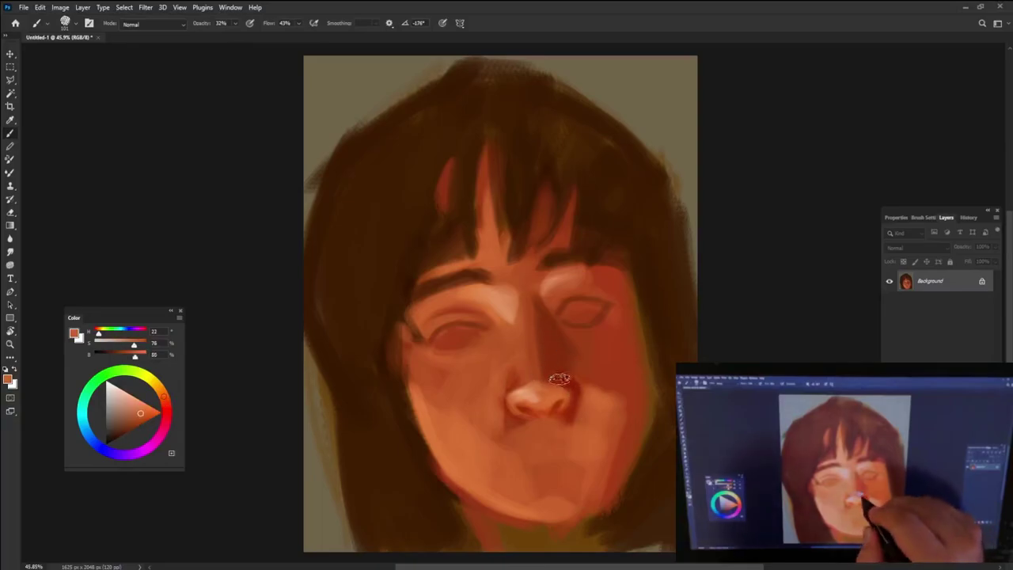
{"action": "left_click", "coordinate": [558, 344], "text": "alt"}
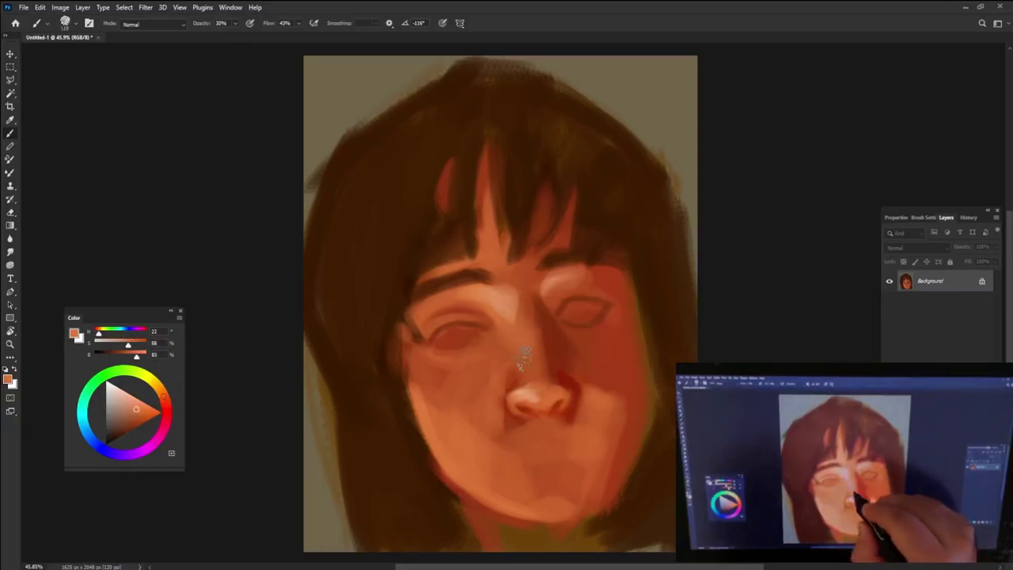
{"action": "left_click", "coordinate": [524, 354], "text": "alt"}
{"action": "left_click", "coordinate": [453, 355], "text": "alt"}
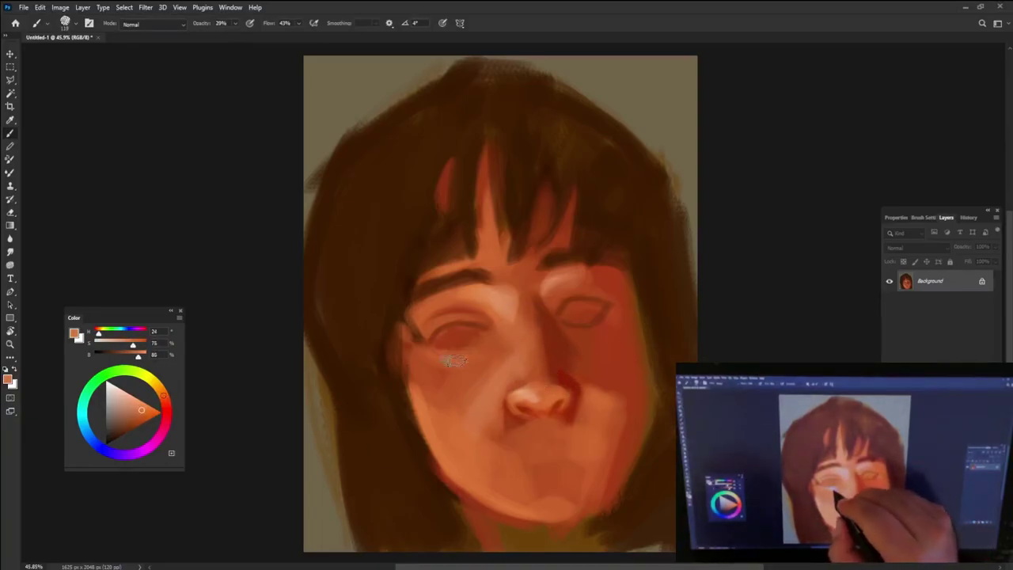
{"action": "left_click", "coordinate": [604, 303], "text": "alt"}
{"action": "left_click_drag", "start_coordinate": [416, 356], "coordinate": [432, 392]}
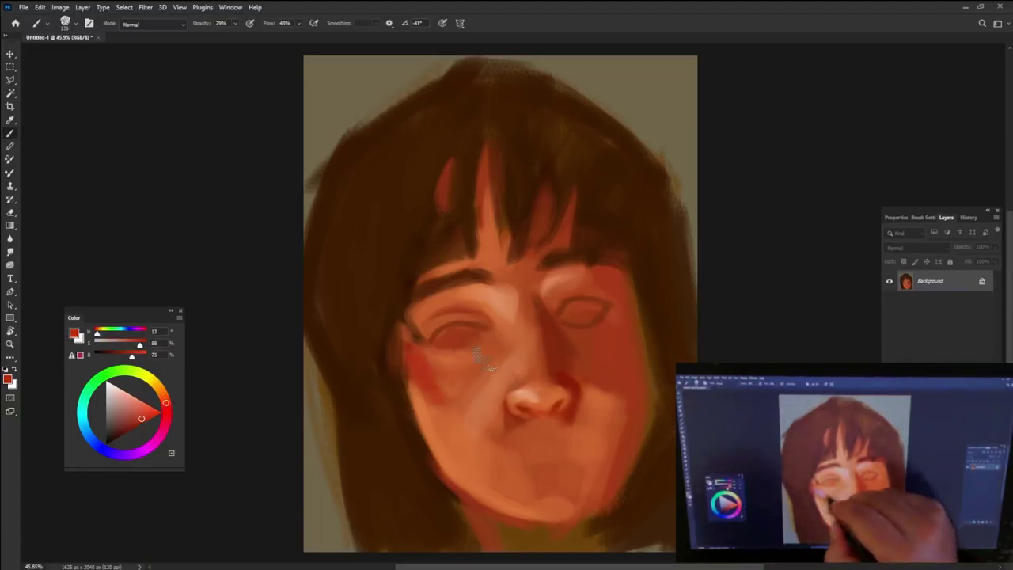
Adjust brush size, set opacity to 100%, and choose a saturated red for the lips.
{"action": "left_click", "coordinate": [617, 370], "text": "alt"}
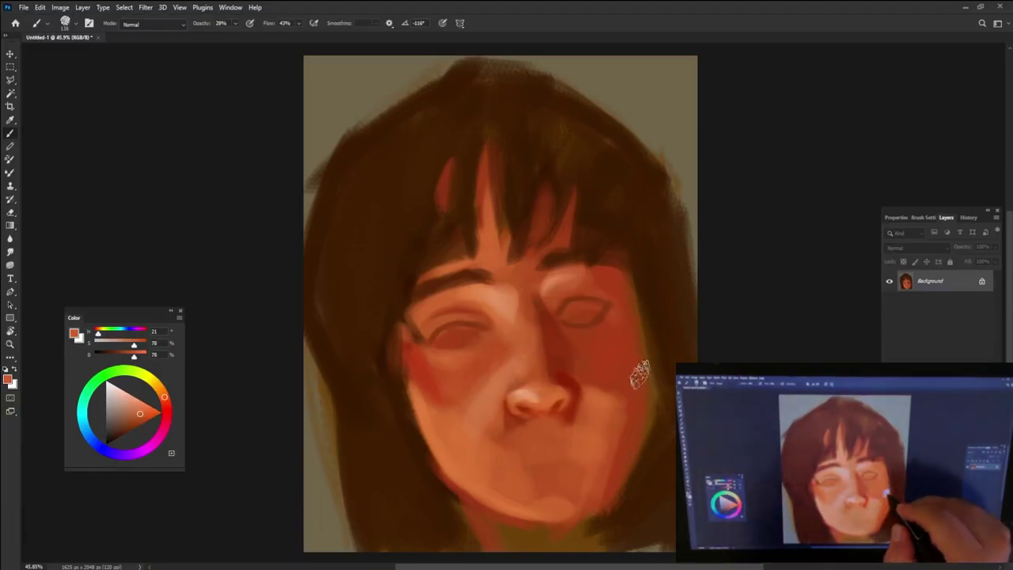
{"action": "left_click", "coordinate": [654, 382], "text": "alt"}
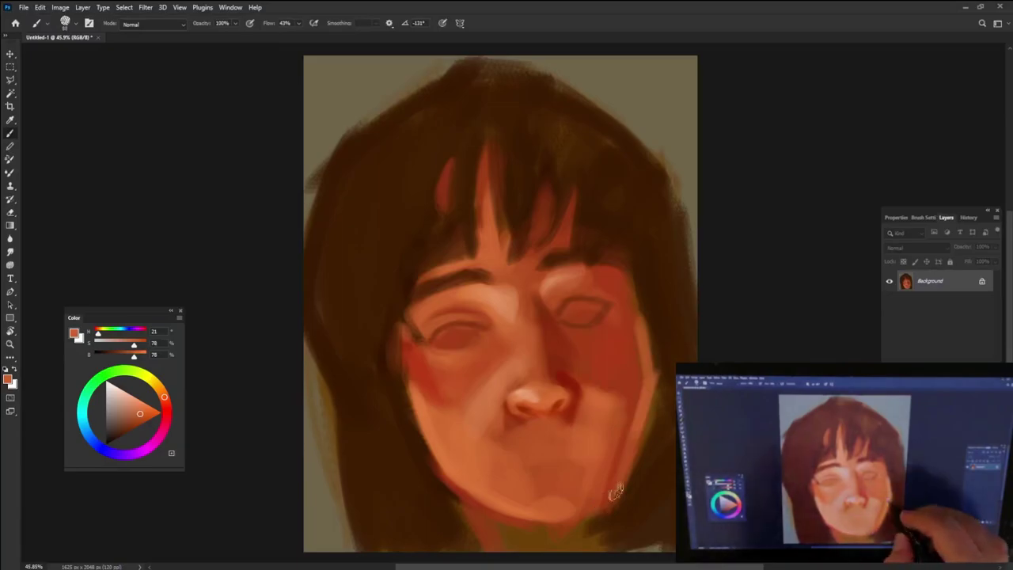
{"action": "left_click_drag", "start_coordinate": [648, 409], "coordinate": [629, 457]}
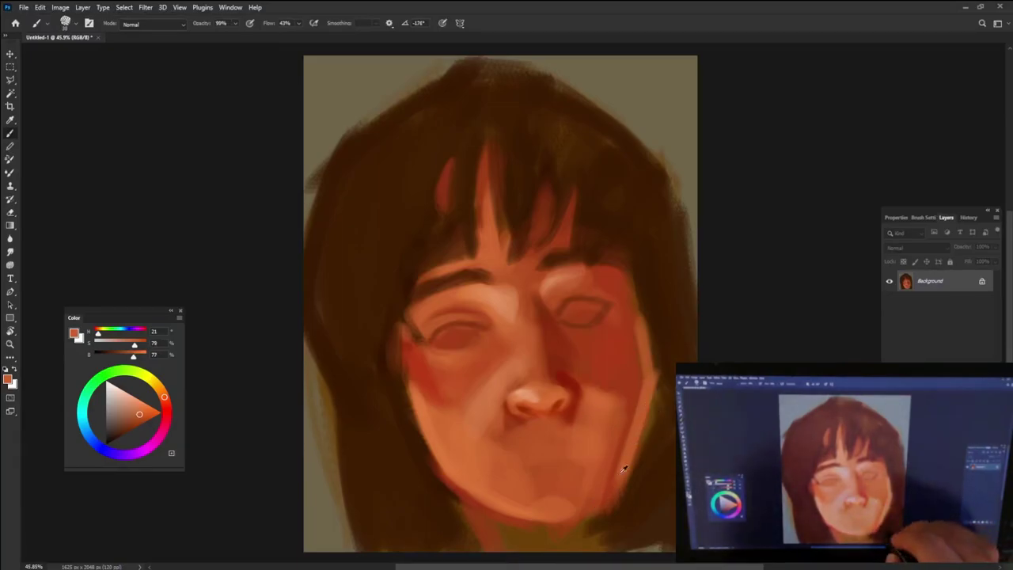
{"action": "key", "text": "0"}
{"action": "left_click", "coordinate": [628, 457], "text": "alt"}
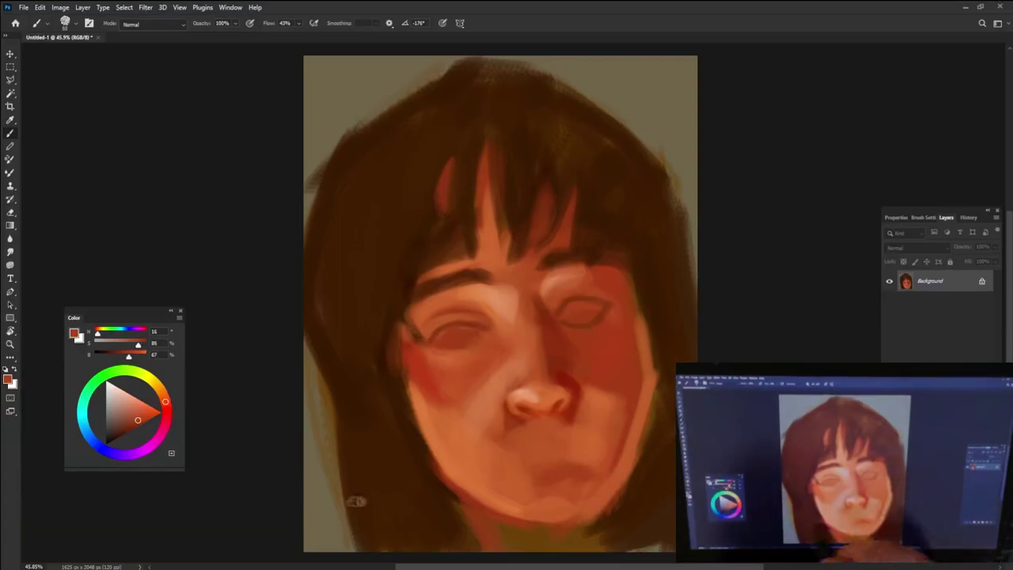
{"action": "left_click", "coordinate": [142, 422]}
Paint the red upper lip and, at 21% flow, spread red blush across both cheeks.
{"action": "left_click_drag", "start_coordinate": [513, 457], "coordinate": [586, 445]}
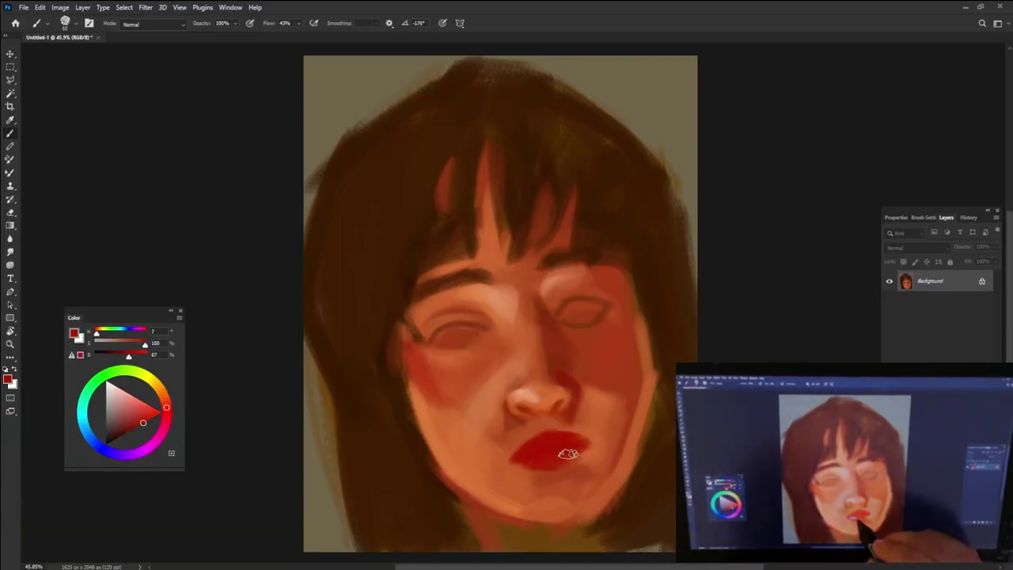
{"action": "key", "text": "shift+2"}
{"action": "key", "text": "shift+1"}
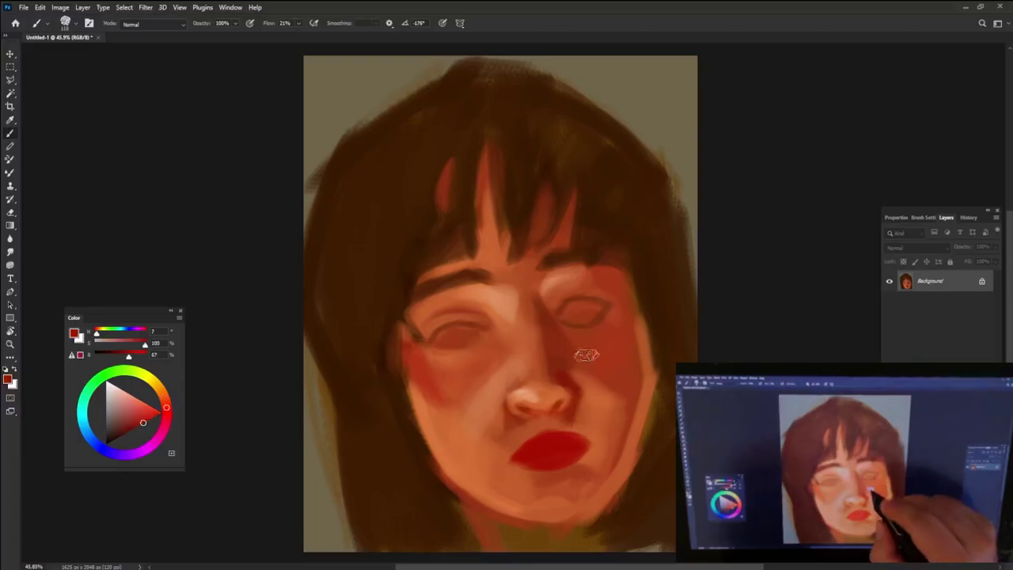
{"action": "left_click_drag", "start_coordinate": [586, 354], "coordinate": [610, 341]}
{"action": "left_click_drag", "start_coordinate": [415, 360], "coordinate": [495, 380]}
{"action": "left_click_drag", "start_coordinate": [599, 356], "coordinate": [581, 369]}
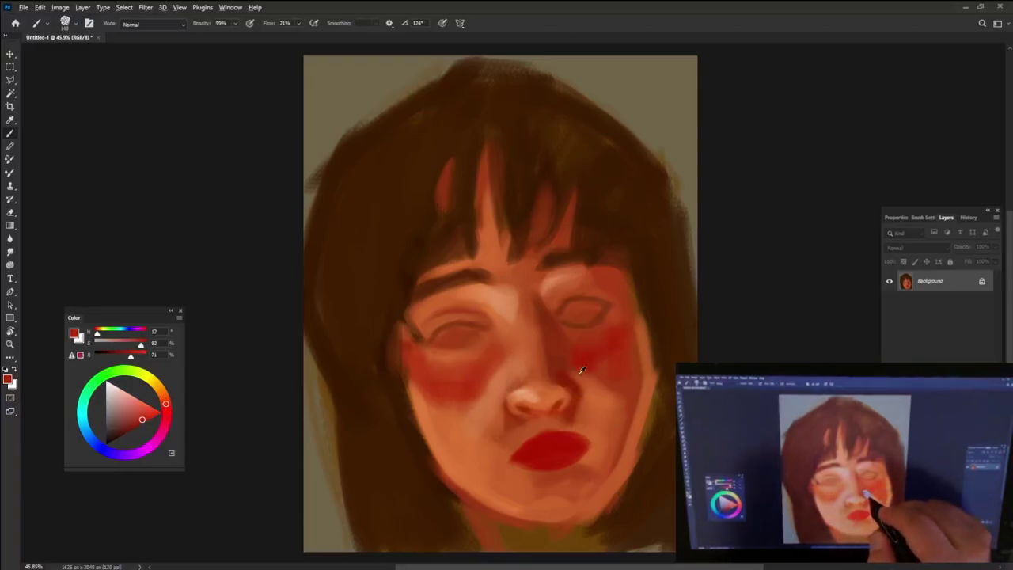
Sample reds, oranges and peach from the face, settling on a darker red for lip detail.
{"action": "left_click", "coordinate": [577, 351], "text": "alt"}
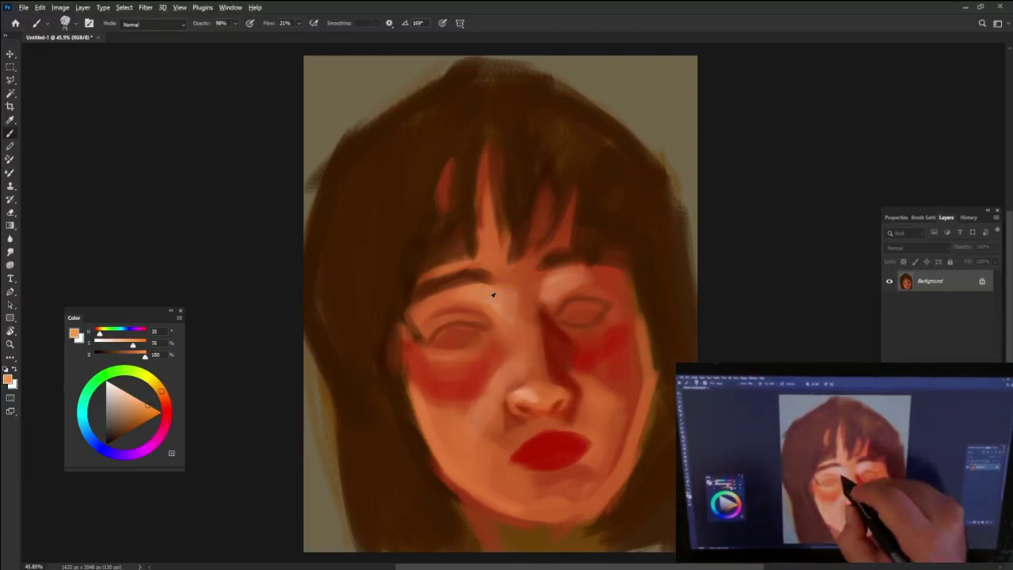
{"action": "left_click", "coordinate": [437, 300], "text": "alt"}
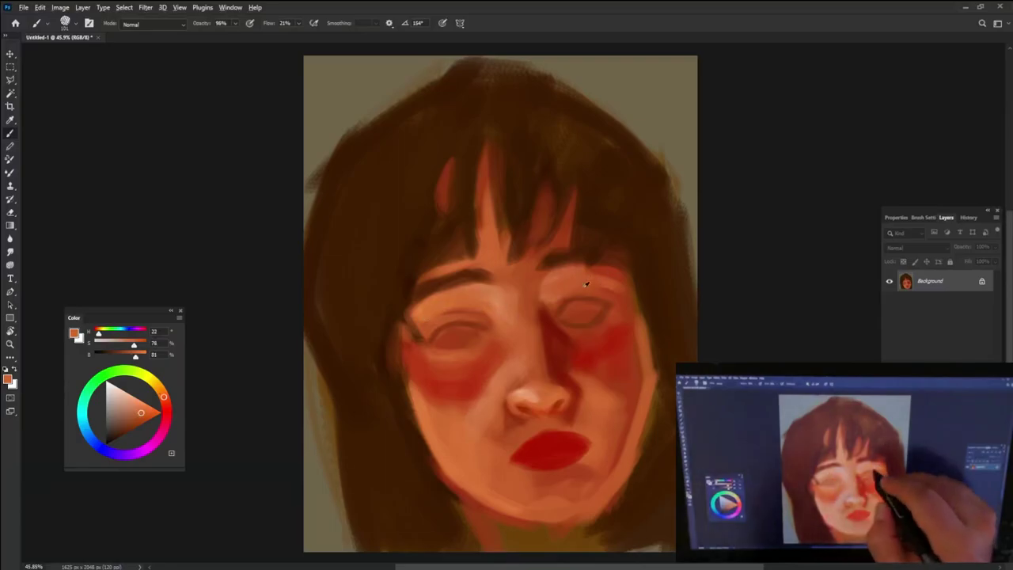
{"action": "left_click", "coordinate": [544, 370], "text": "alt"}
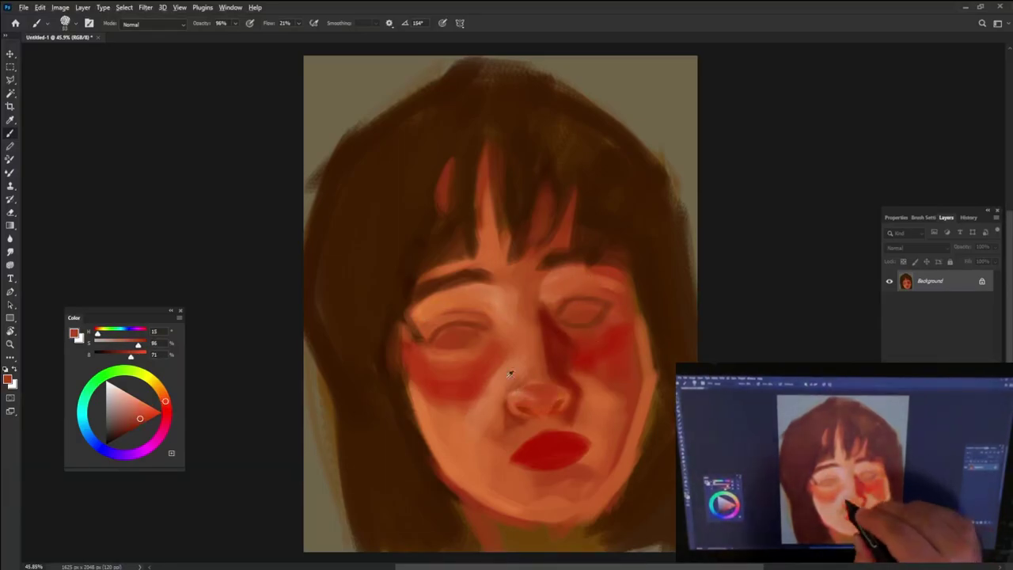
{"action": "left_click", "coordinate": [123, 390]}
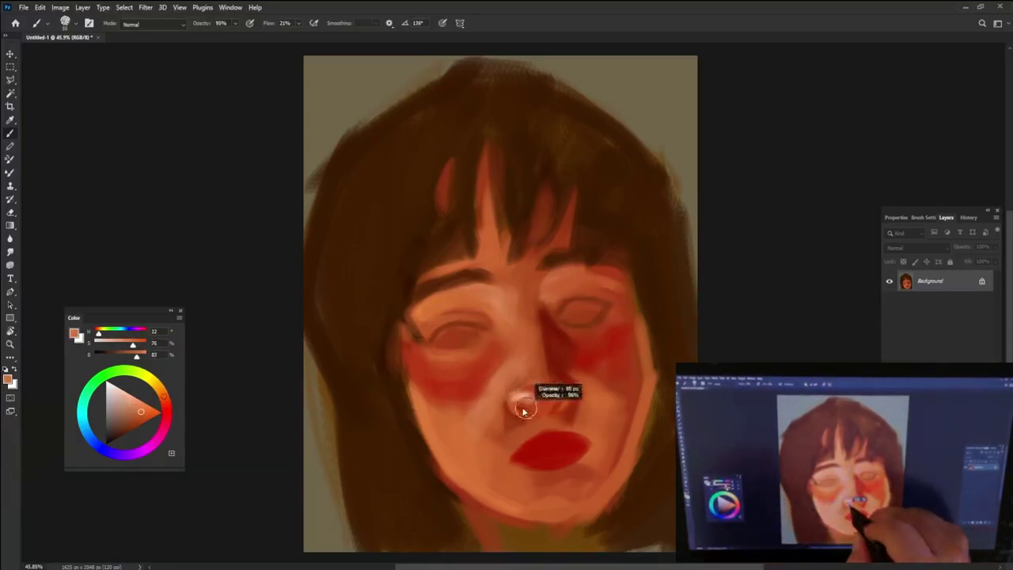
{"action": "left_click", "coordinate": [567, 417], "text": "alt"}
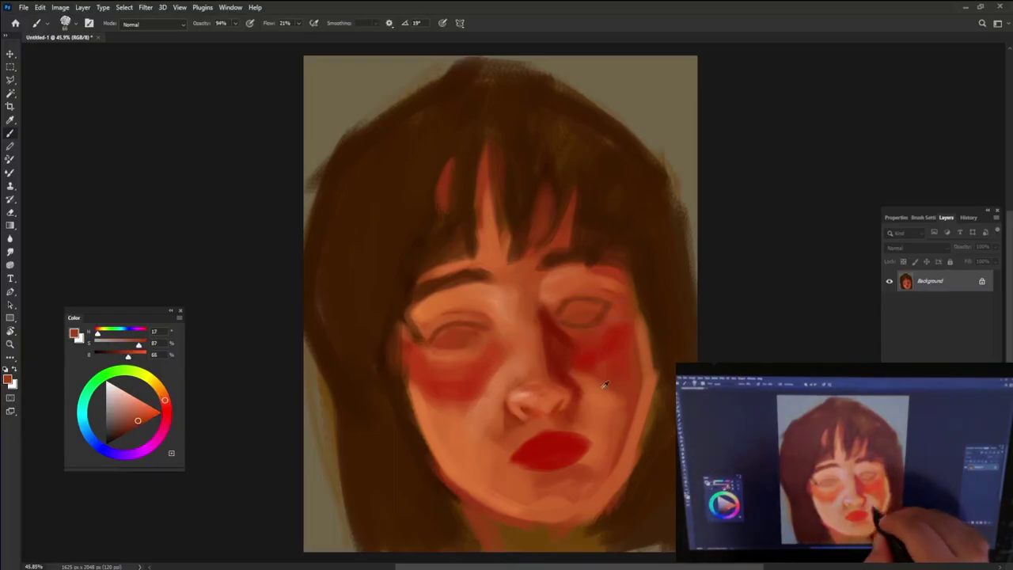
{"action": "left_click", "coordinate": [513, 437], "text": "alt"}
{"action": "left_click", "coordinate": [543, 444], "text": "alt"}
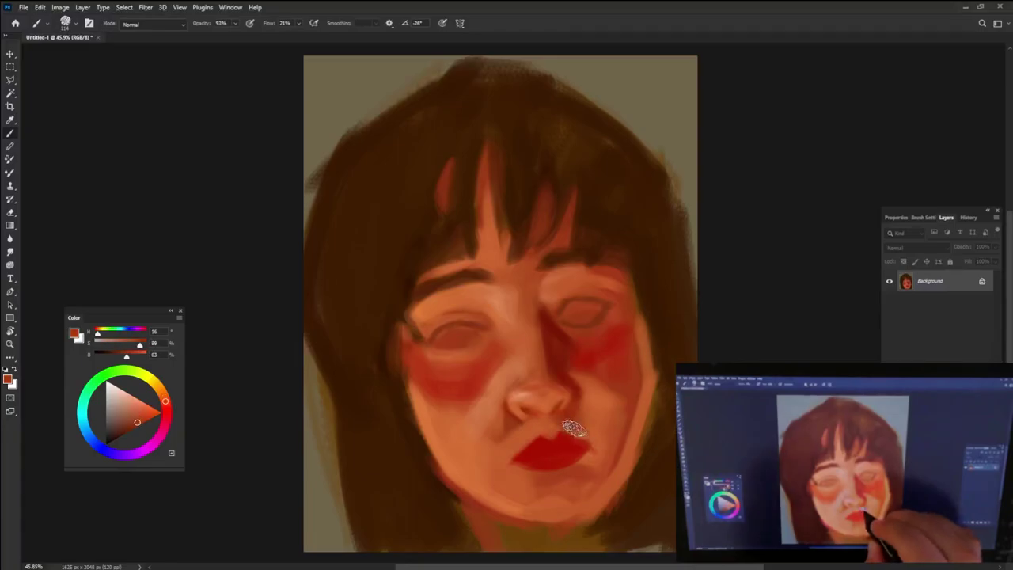
{"action": "left_click", "coordinate": [525, 438], "text": "alt"}
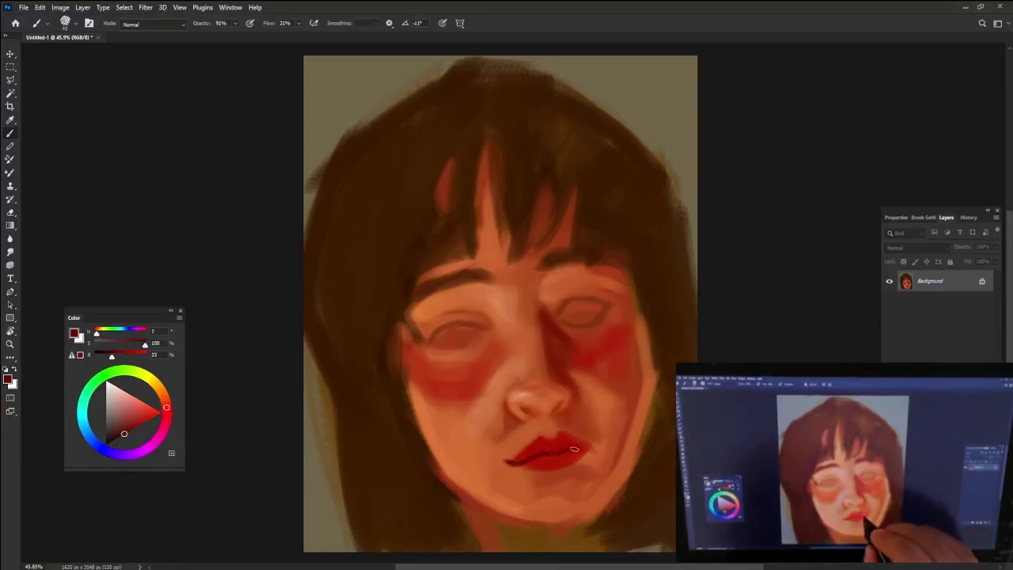
Extend the lips toward the right mouth corner and highlight the lower lip in brighter red.
{"action": "left_click_drag", "start_coordinate": [575, 449], "coordinate": [564, 437]}
{"action": "left_click", "coordinate": [546, 405], "text": "alt"}
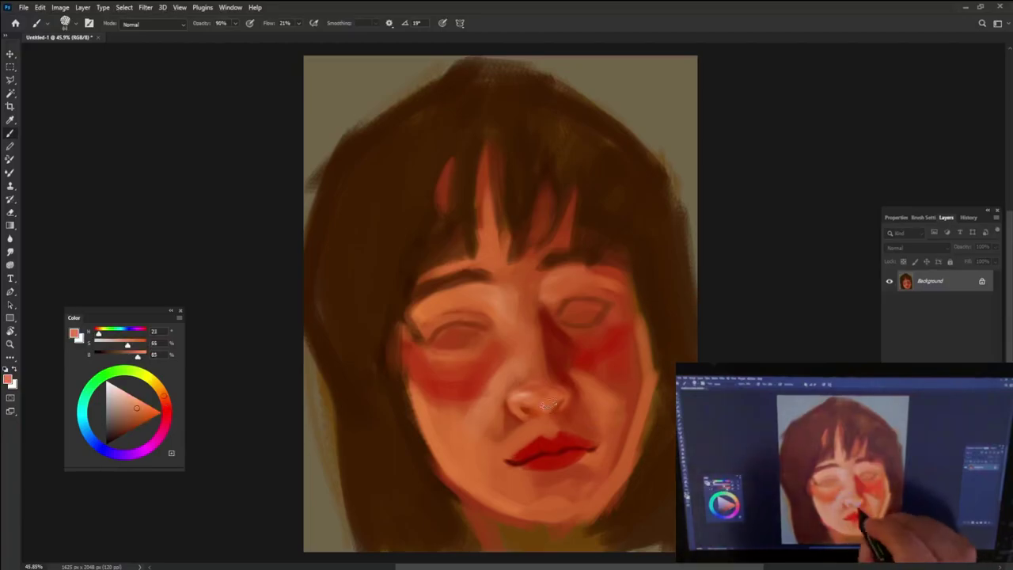
{"action": "left_click", "coordinate": [586, 383], "text": "alt"}
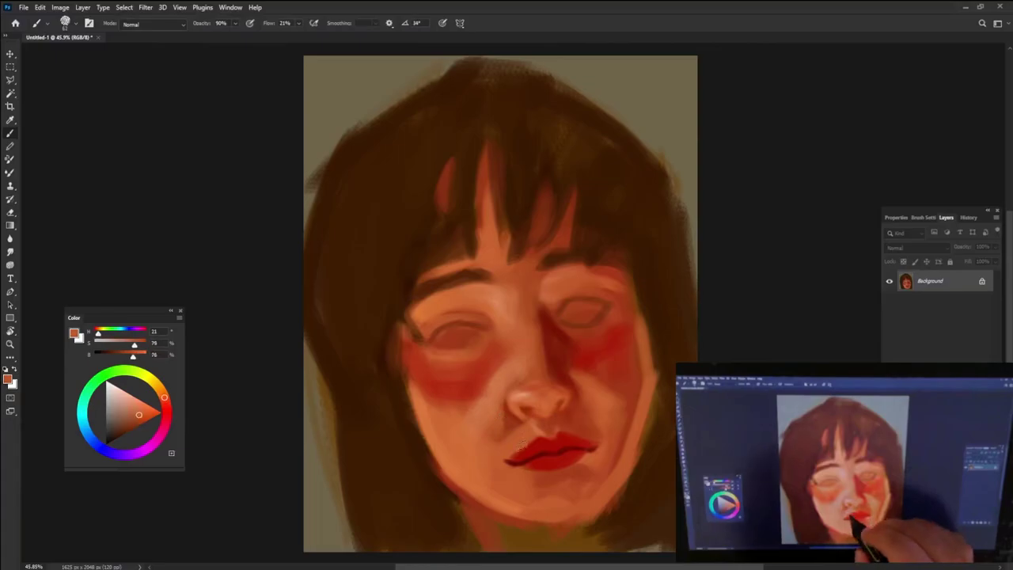
{"action": "left_click", "coordinate": [595, 402], "text": "alt"}
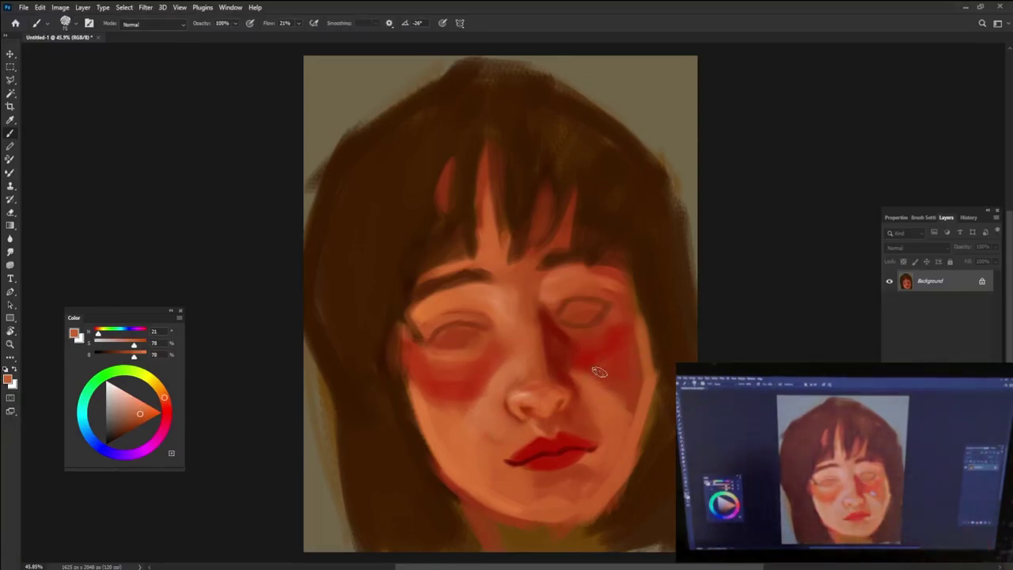
{"action": "left_click", "coordinate": [540, 445], "text": "alt"}
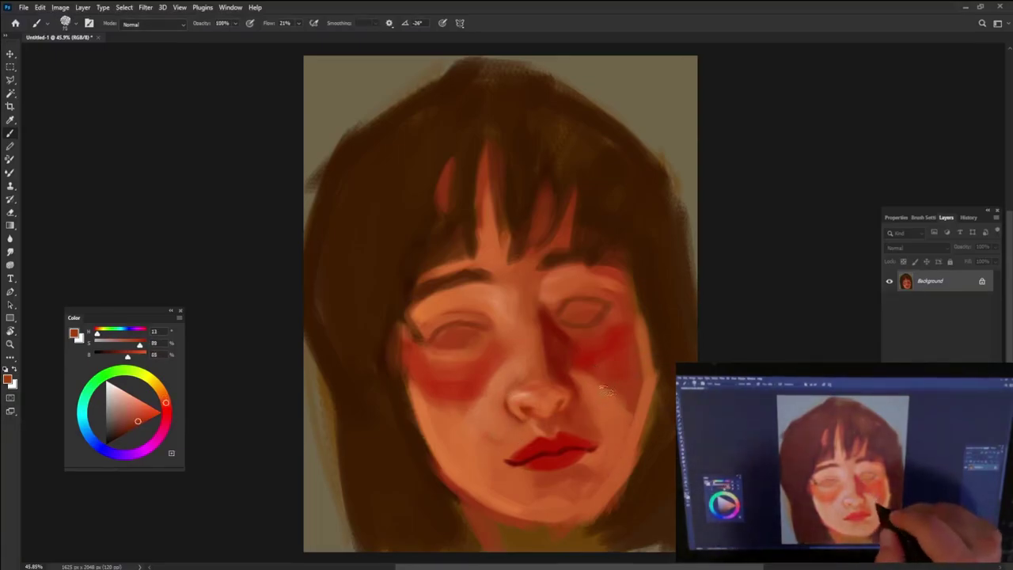
{"action": "left_click", "coordinate": [547, 464], "text": "alt"}
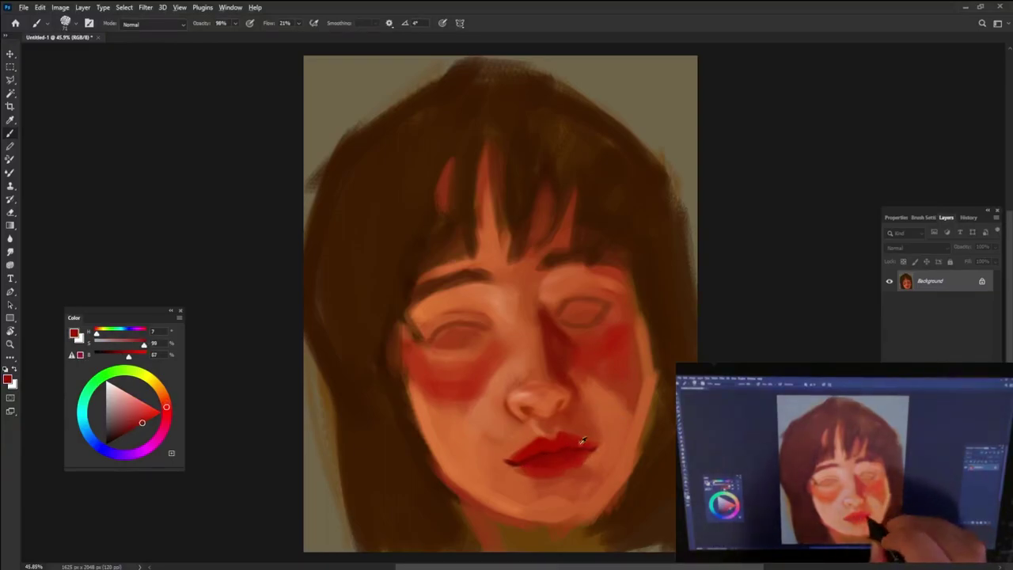
{"action": "left_click_drag", "start_coordinate": [540, 466], "coordinate": [580, 440]}
{"action": "left_click", "coordinate": [551, 466], "text": "alt"}
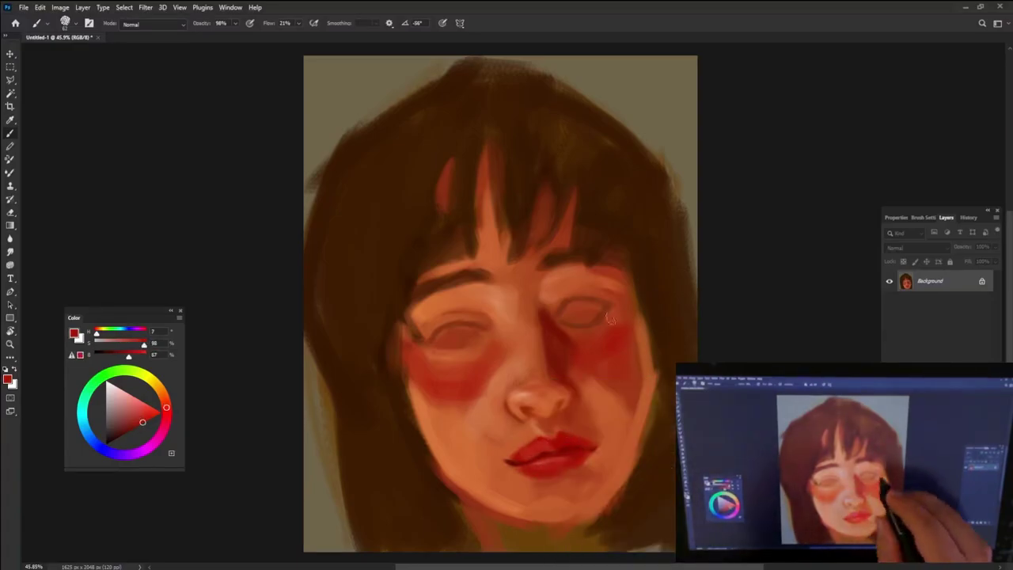
With a larger brush, paint dark brown over the light bang strand above the right eye.
{"action": "key", "text": "bracketright"}
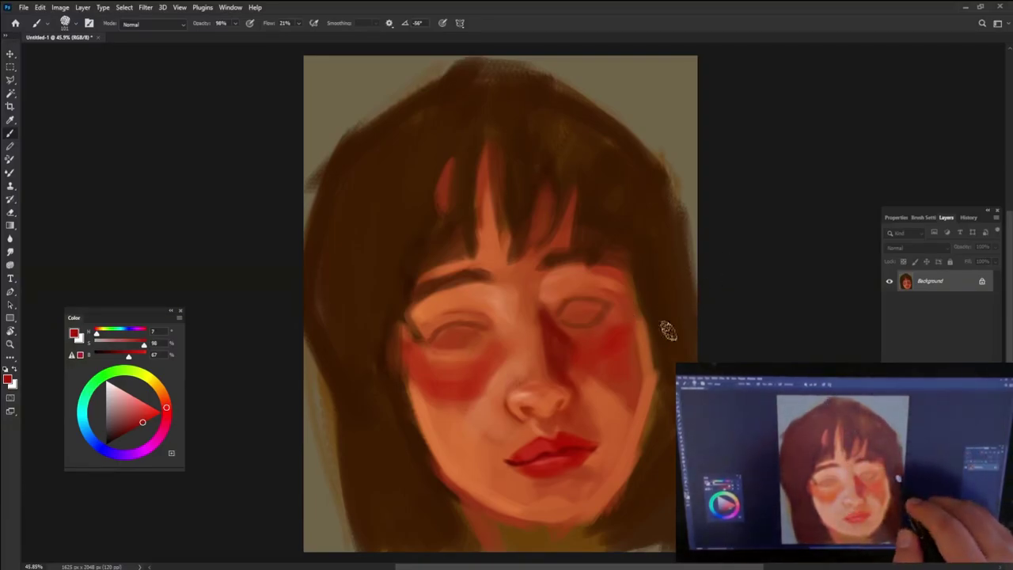
{"action": "left_click", "coordinate": [662, 336], "text": "alt"}
{"action": "left_click", "coordinate": [631, 374], "text": "alt"}
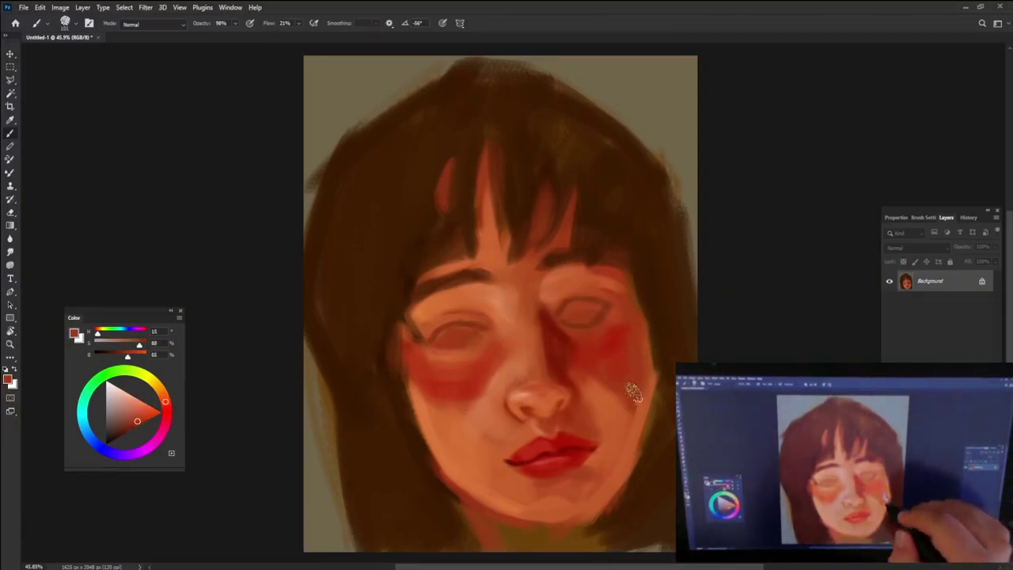
{"action": "left_click", "coordinate": [654, 335], "text": "alt"}
{"action": "left_click_drag", "start_coordinate": [615, 277], "coordinate": [593, 251]}
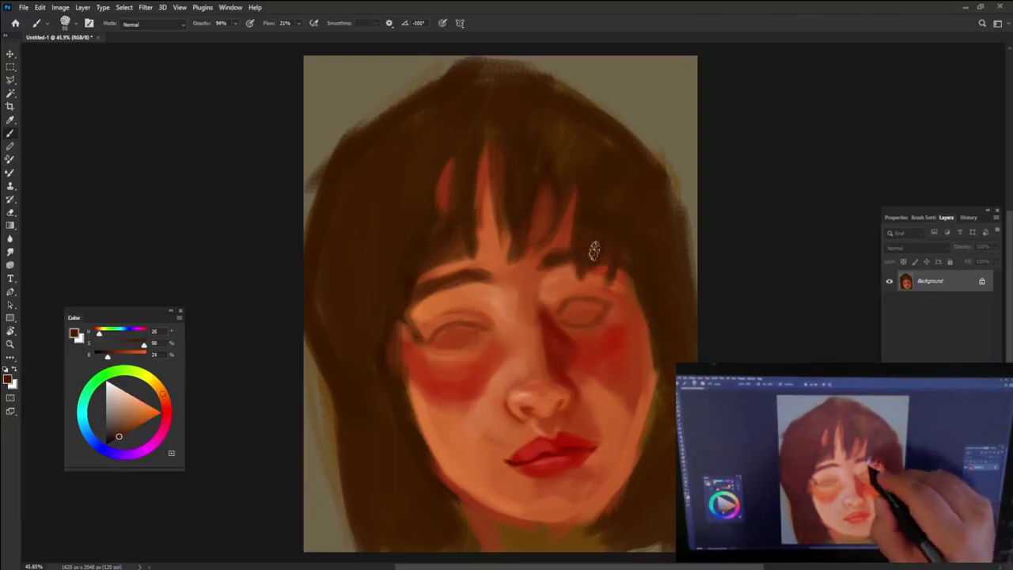
{"action": "left_click", "coordinate": [635, 256], "text": "alt"}
{"action": "left_click_drag", "start_coordinate": [497, 139], "coordinate": [477, 219]}
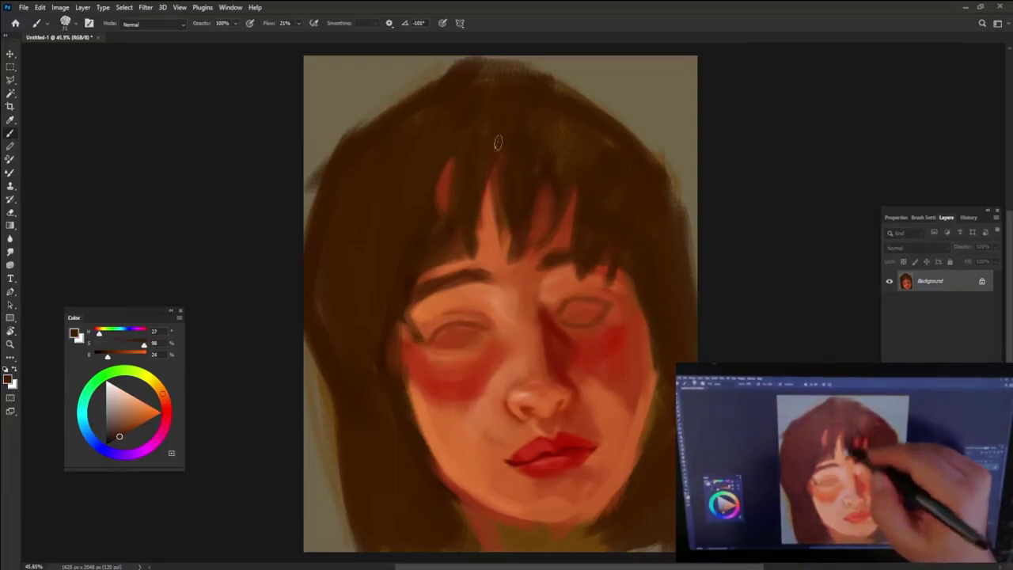
Dab a light peach highlight on the chin below the lower lip.
{"action": "left_click", "coordinate": [662, 382], "text": "alt"}
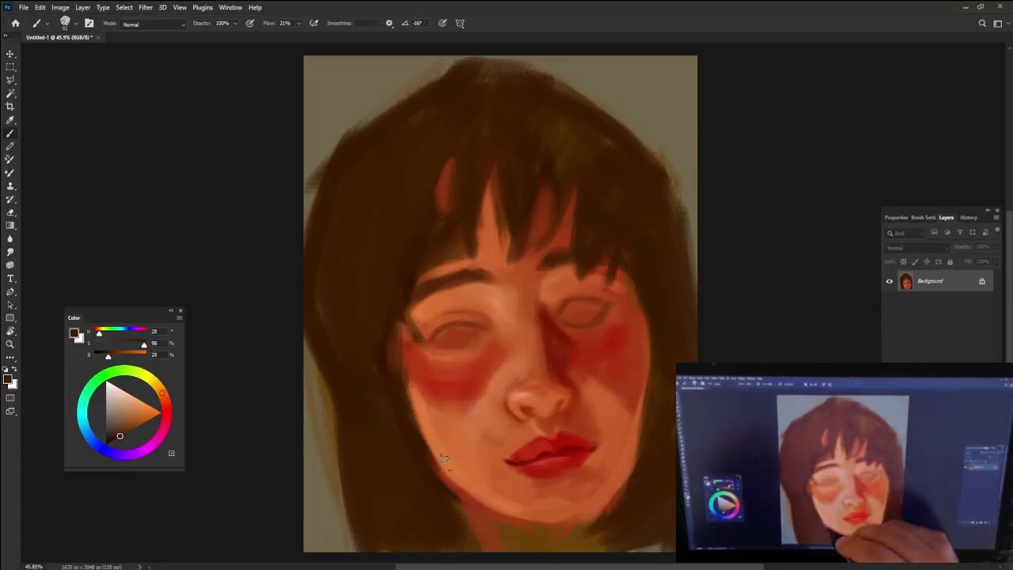
{"action": "left_click", "coordinate": [419, 414], "text": "alt"}
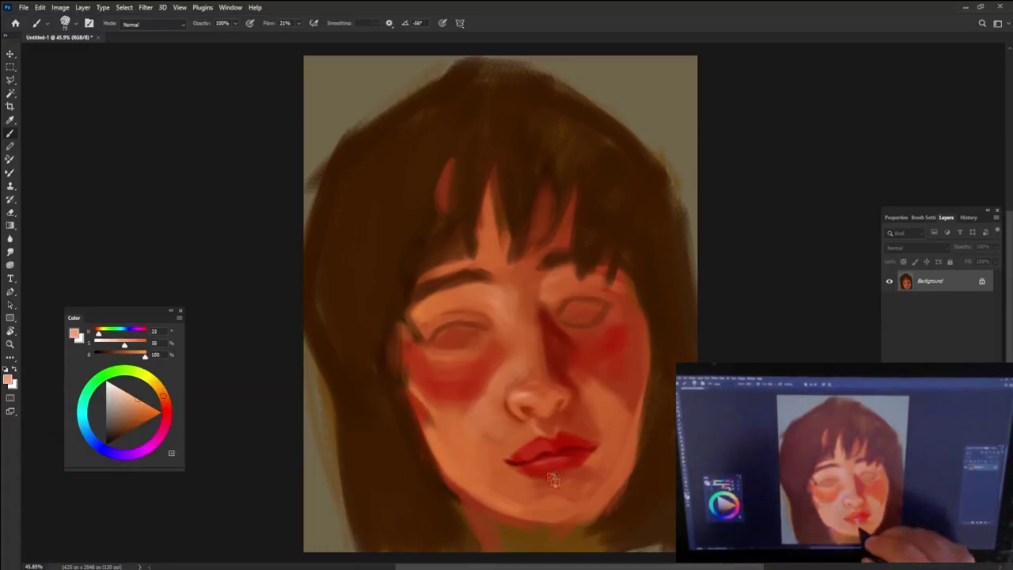
{"action": "left_click_drag", "start_coordinate": [533, 507], "coordinate": [554, 507]}
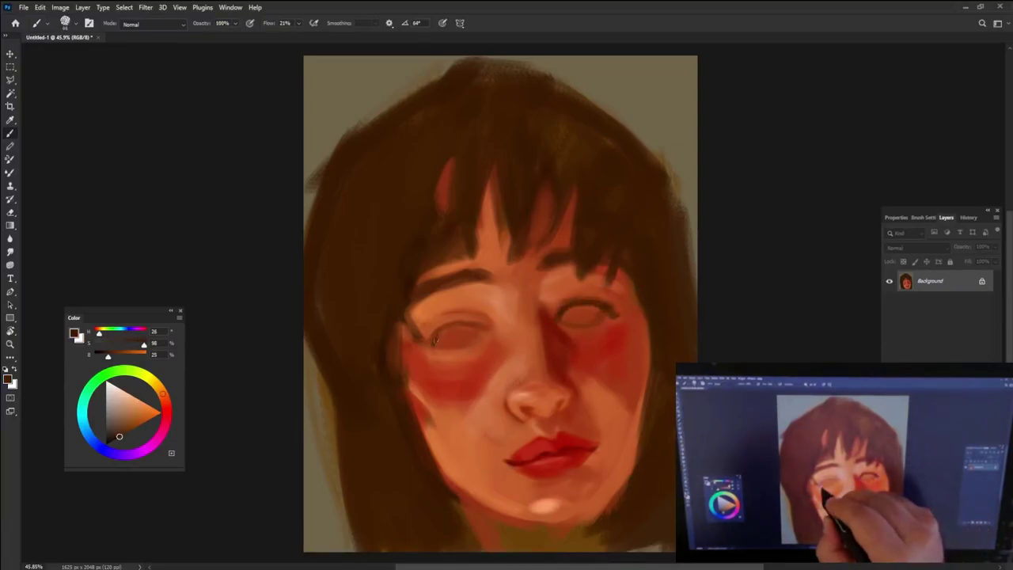
Line the right eye's upper lid and left eye's lower lid in sampled peach and red tones.
{"action": "left_click", "coordinate": [559, 301], "text": "alt"}
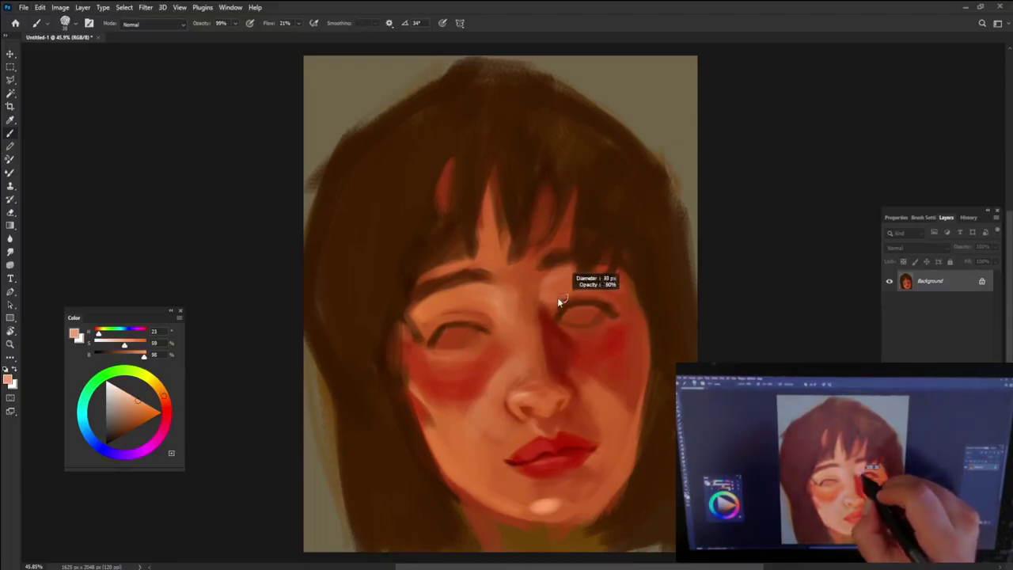
{"action": "left_click", "coordinate": [547, 306], "text": "alt"}
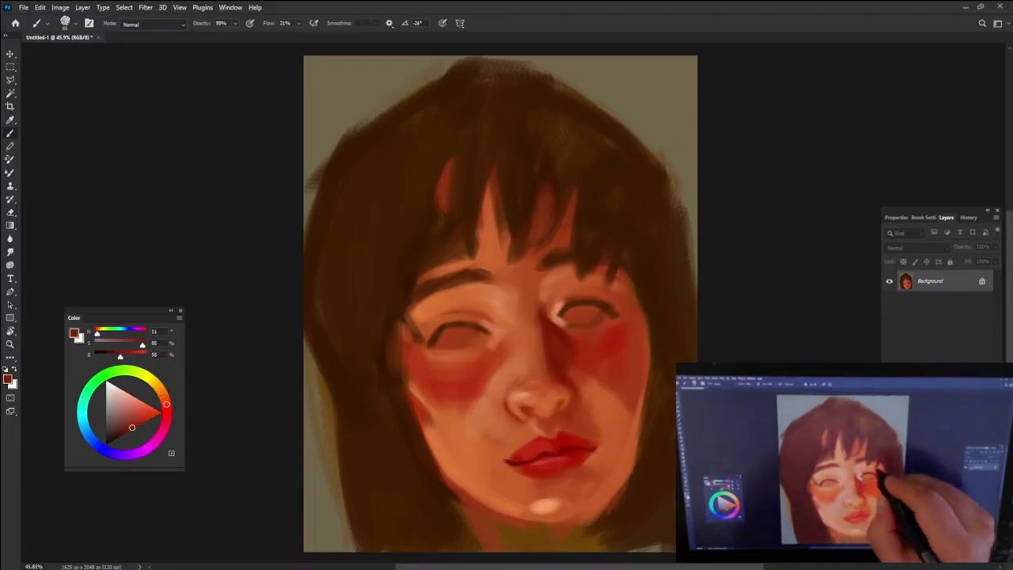
{"action": "left_click", "coordinate": [456, 337], "text": "alt"}
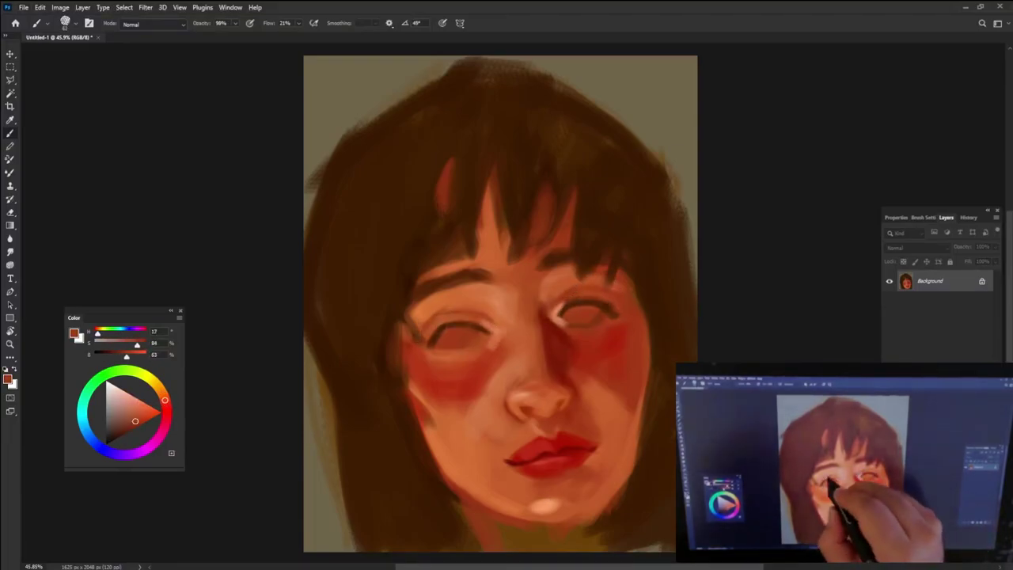
{"action": "mouse_move", "coordinate": [613, 273]}
{"action": "left_mouse_down"}
{"action": "mouse_move", "coordinate": [598, 299]}
{"action": "mouse_move", "coordinate": [608, 298]}
{"action": "left_mouse_up"}
{"action": "left_click", "coordinate": [580, 285], "text": "alt"}
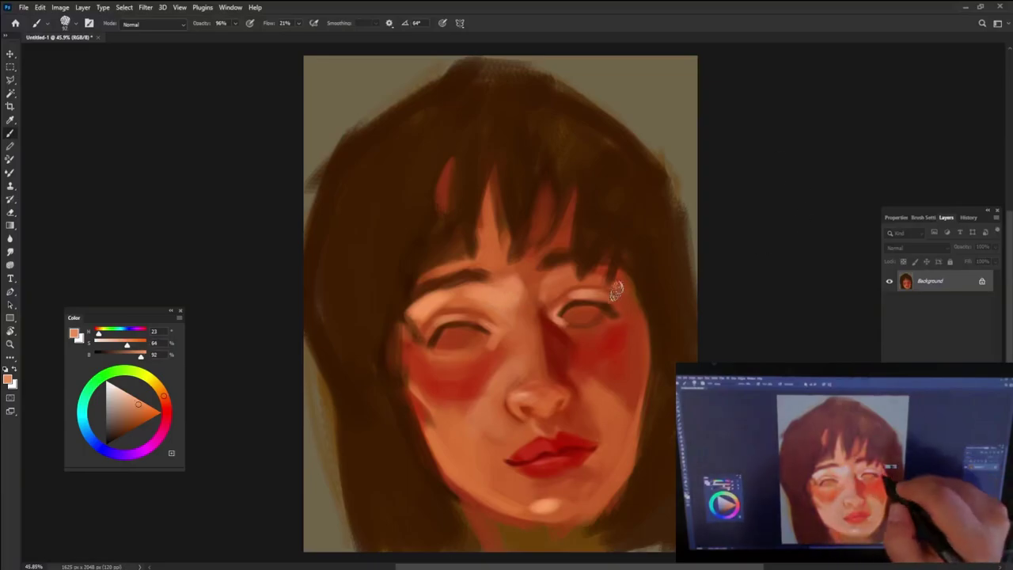
{"action": "left_click", "coordinate": [501, 294], "text": "alt"}
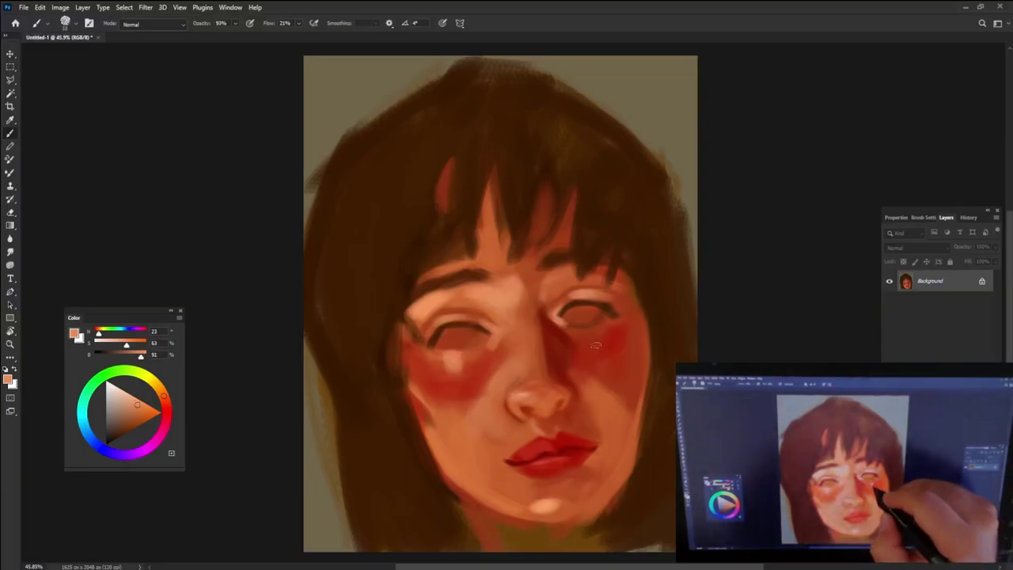
{"action": "left_click", "coordinate": [590, 391], "text": "alt"}
{"action": "left_click", "coordinate": [552, 311], "text": "alt"}
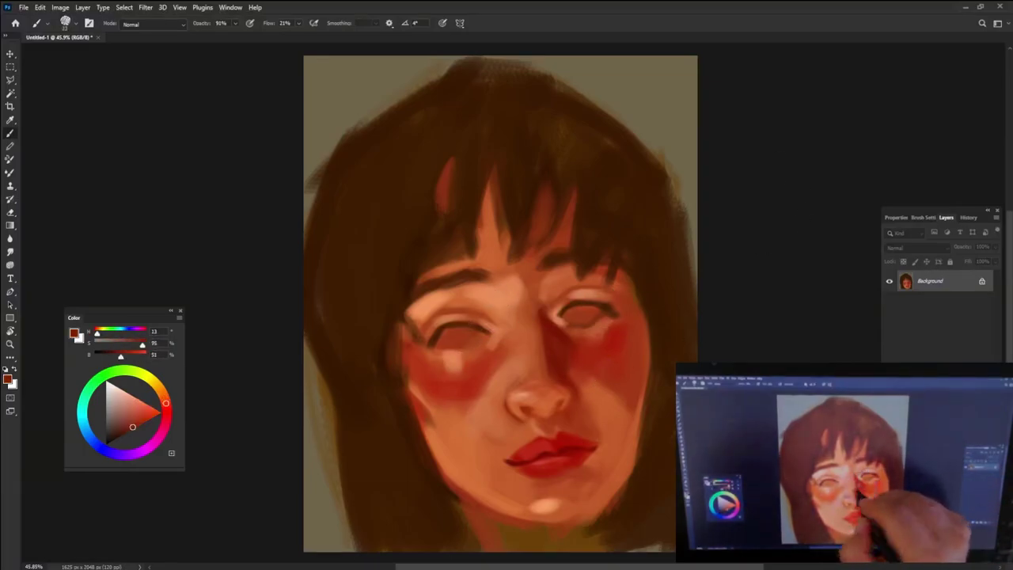
{"action": "left_click_drag", "start_coordinate": [435, 342], "coordinate": [485, 338]}
{"action": "left_click", "coordinate": [622, 311], "text": "alt"}
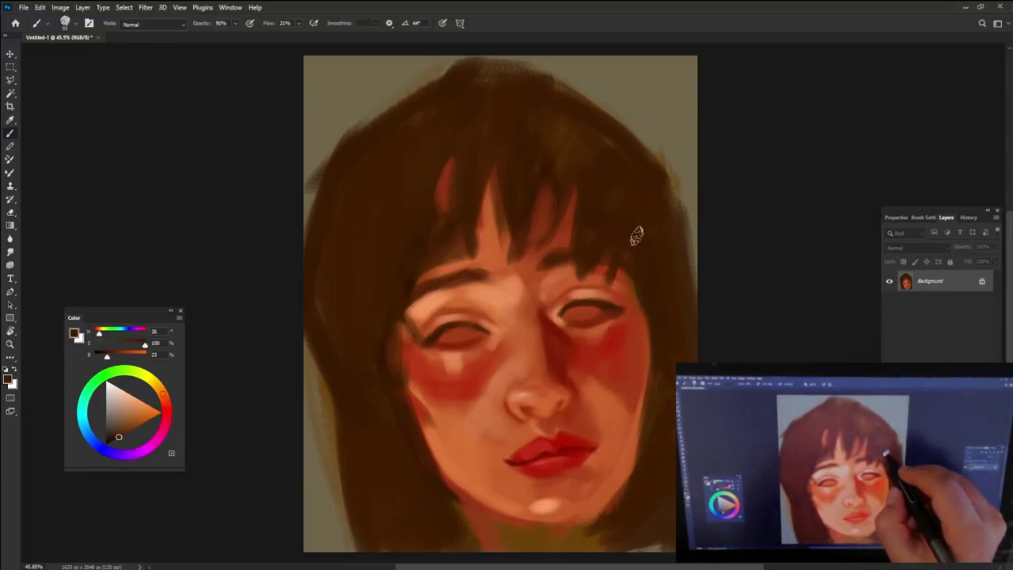
Paint a peach-pink highlight on the nose tip.
{"action": "left_click", "coordinate": [511, 443], "text": "alt"}
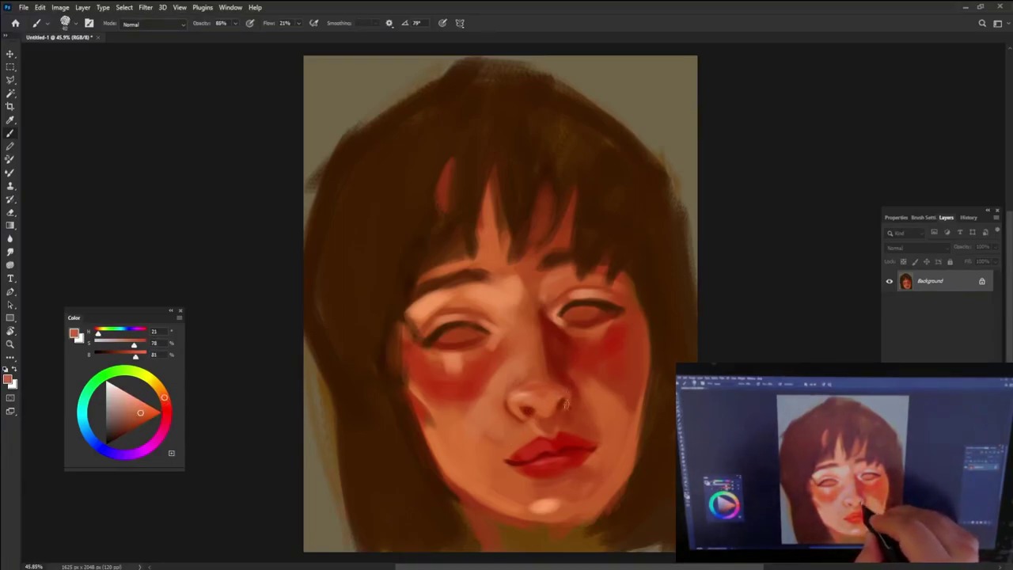
{"action": "left_click", "coordinate": [537, 386], "text": "alt"}
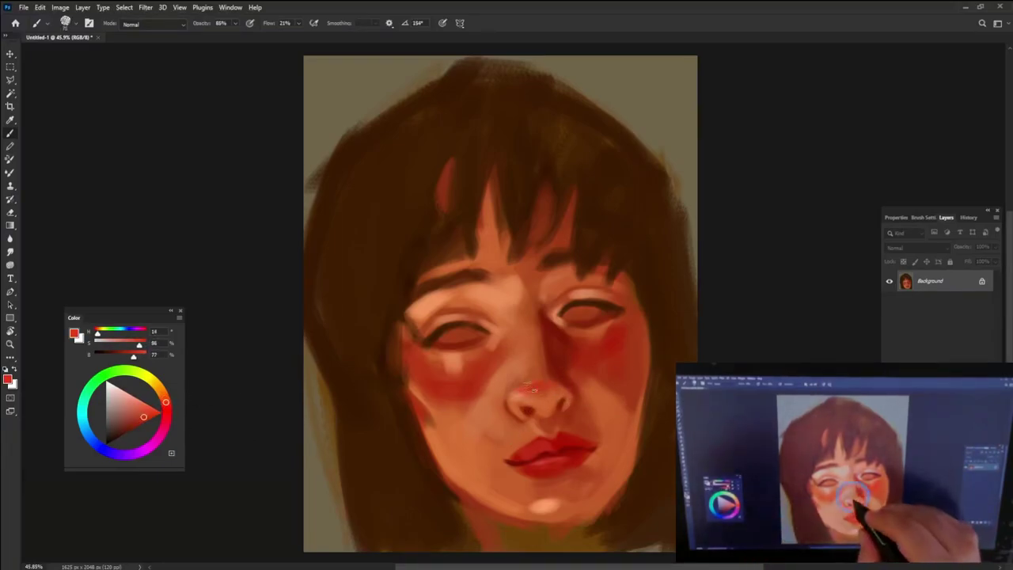
{"action": "left_click", "coordinate": [531, 388], "text": "alt"}
{"action": "left_click_drag", "start_coordinate": [526, 388], "coordinate": [538, 390]}
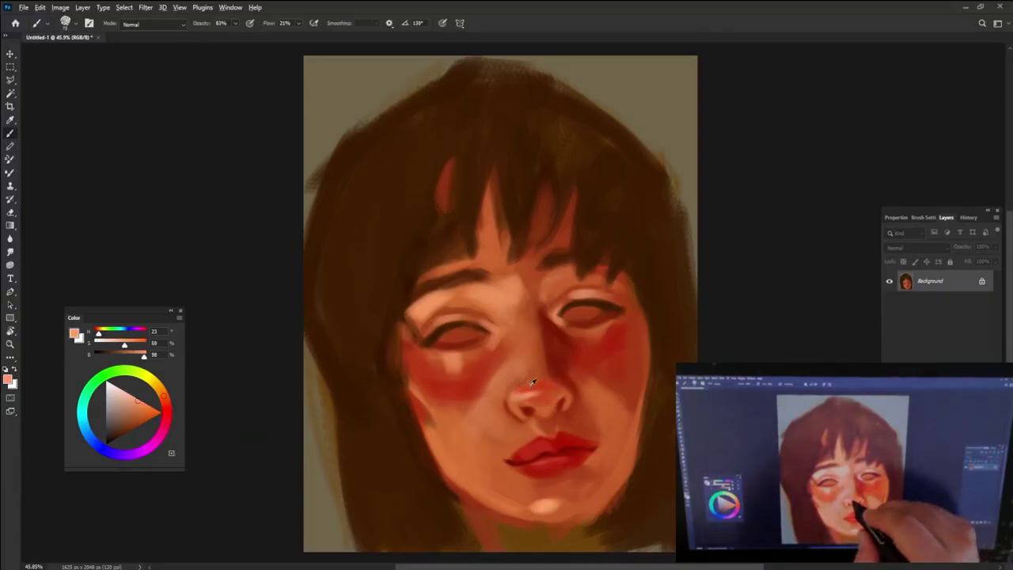
Repaint the cheek left of the nose, lighten below the lip, and deepen the left cheek blush.
{"action": "left_click", "coordinate": [512, 361], "text": "alt"}
{"action": "left_click_drag", "start_coordinate": [491, 364], "coordinate": [463, 400]}
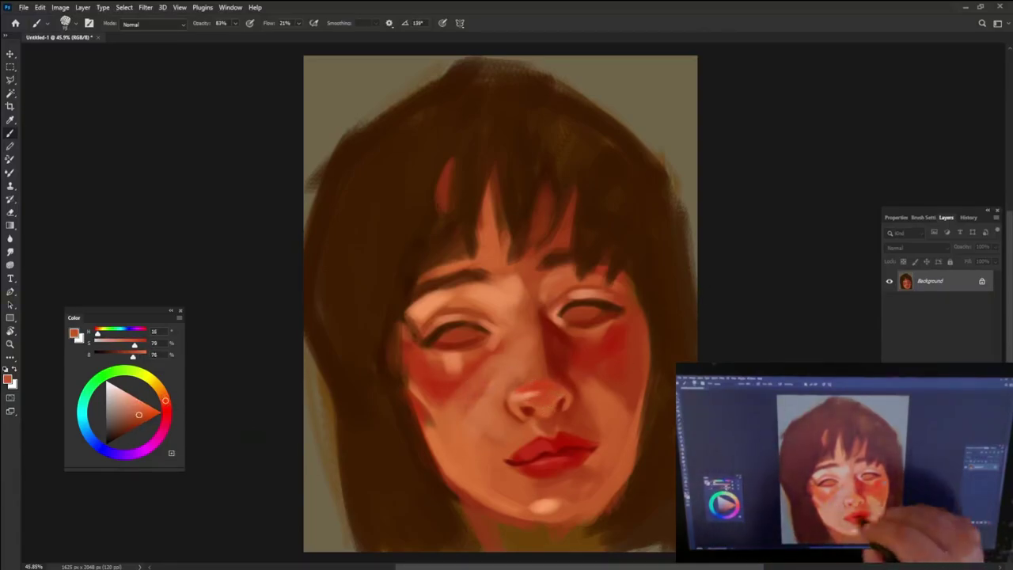
{"action": "left_click", "coordinate": [566, 417], "text": "alt"}
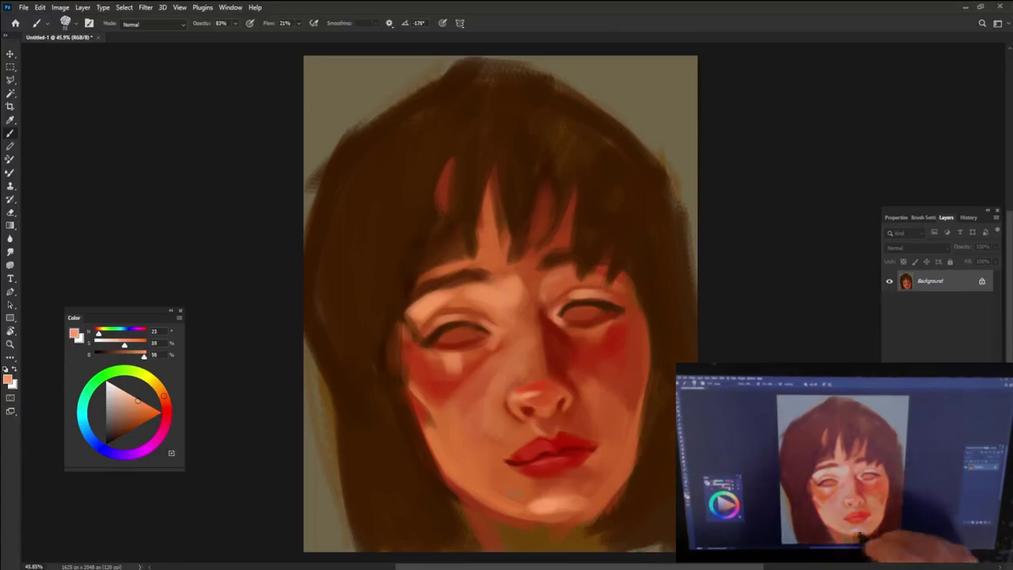
{"action": "left_click_drag", "start_coordinate": [513, 495], "coordinate": [609, 448]}
{"action": "left_click", "coordinate": [598, 466], "text": "alt"}
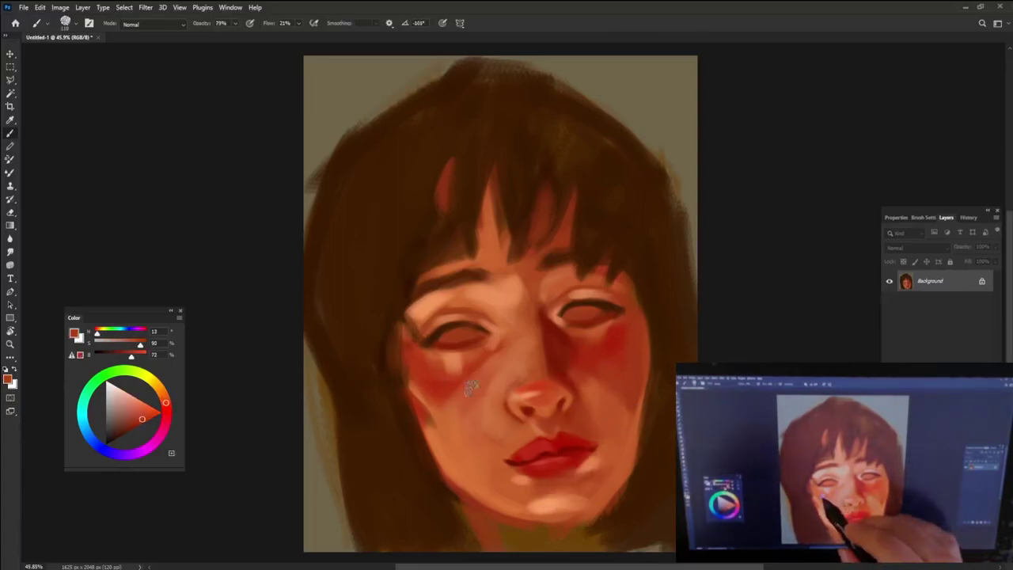
{"action": "mouse_move", "coordinate": [470, 387]}
{"action": "left_mouse_down"}
{"action": "mouse_move", "coordinate": [427, 378]}
{"action": "mouse_move", "coordinate": [467, 487]}
{"action": "left_mouse_up"}
{"action": "left_click", "coordinate": [448, 362], "text": "alt"}
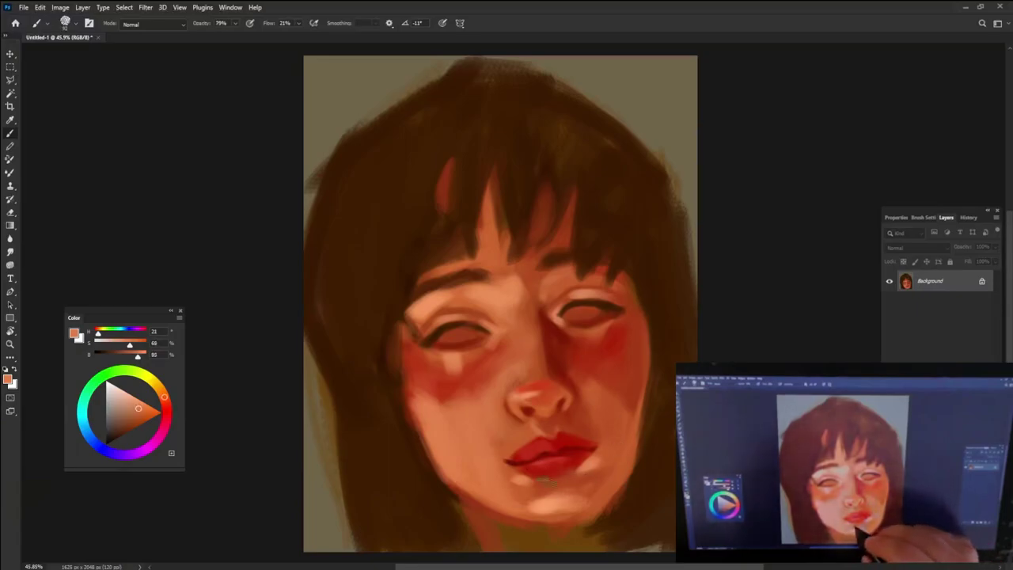
Lighten the right cheek and the right eye, then sample a darker brown for the irises.
{"action": "left_click", "coordinate": [609, 445], "text": "alt"}
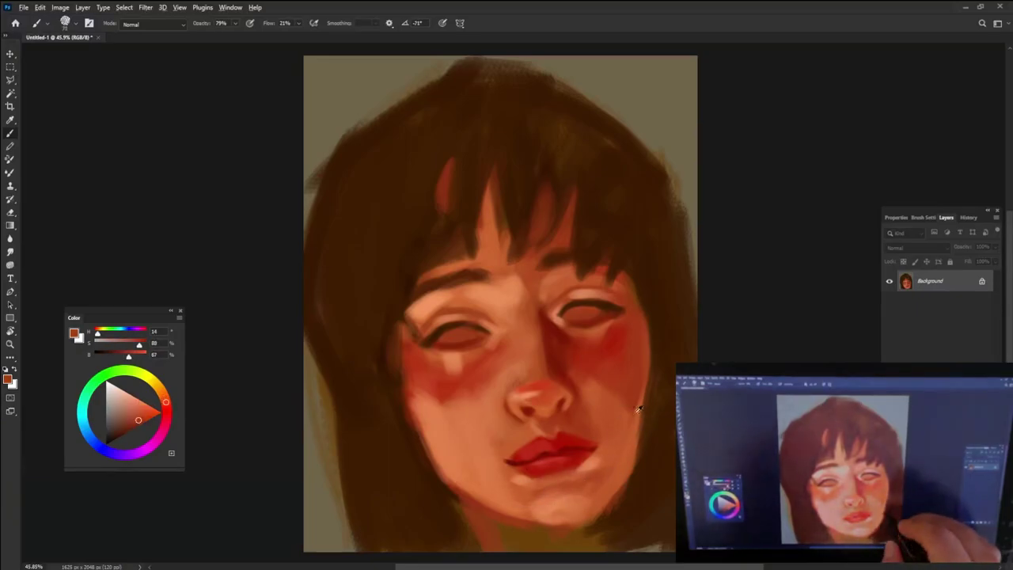
{"action": "left_click_drag", "start_coordinate": [595, 410], "coordinate": [614, 372]}
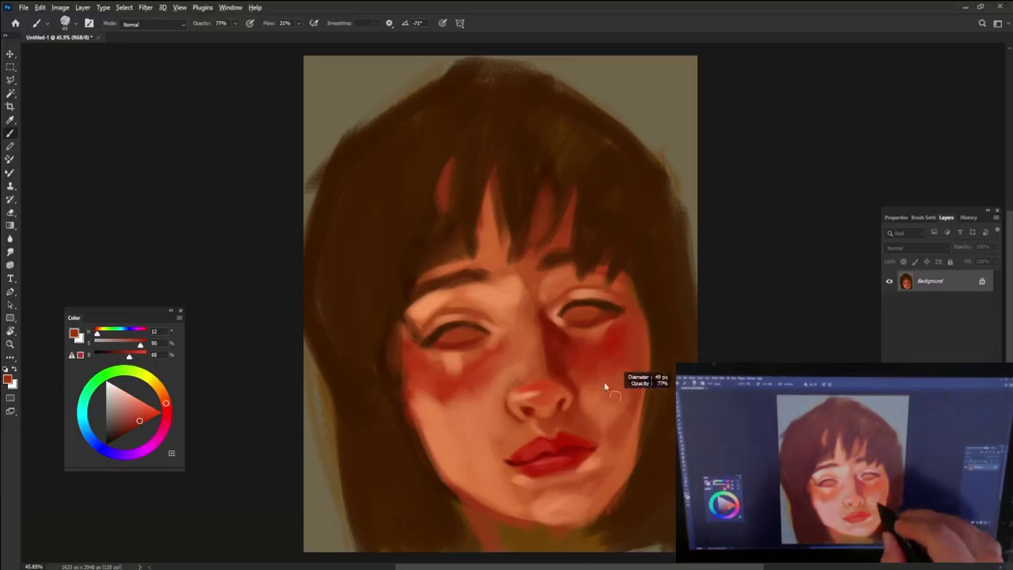
{"action": "left_click", "coordinate": [606, 385], "text": "alt"}
{"action": "left_click_drag", "start_coordinate": [569, 313], "coordinate": [611, 315]}
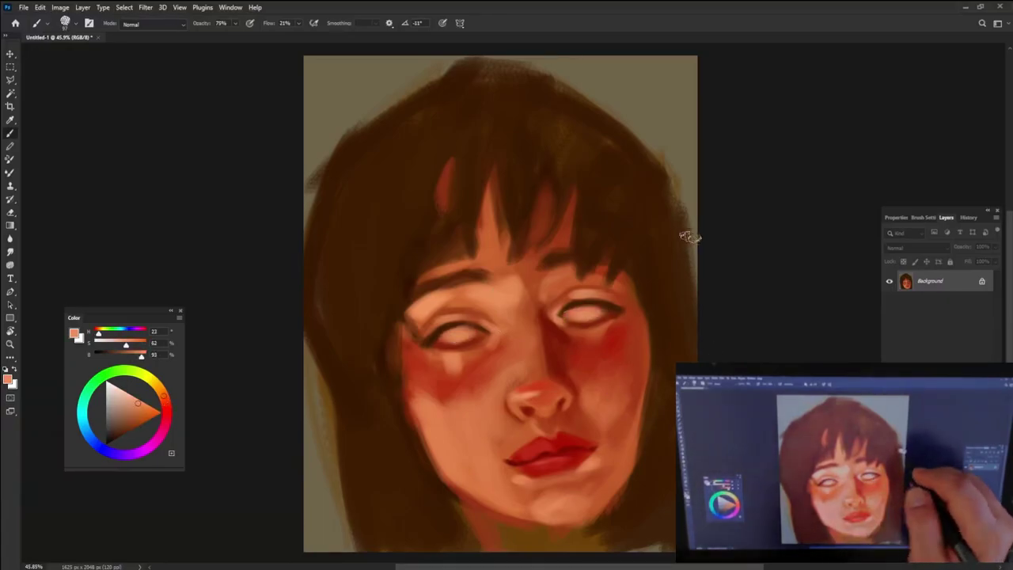
{"action": "left_click", "coordinate": [580, 260], "text": "alt"}
{"action": "left_click", "coordinate": [455, 340], "text": "alt"}
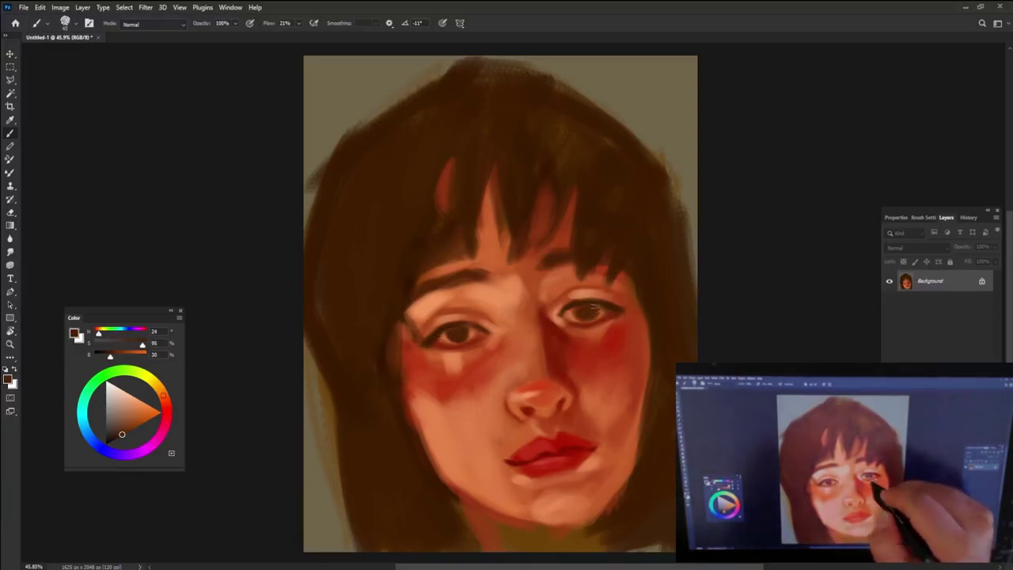
Shape the nose with a red stroke up the bridge, a red tip, and pale pink highlights.
{"action": "left_click", "coordinate": [509, 348], "text": "alt"}
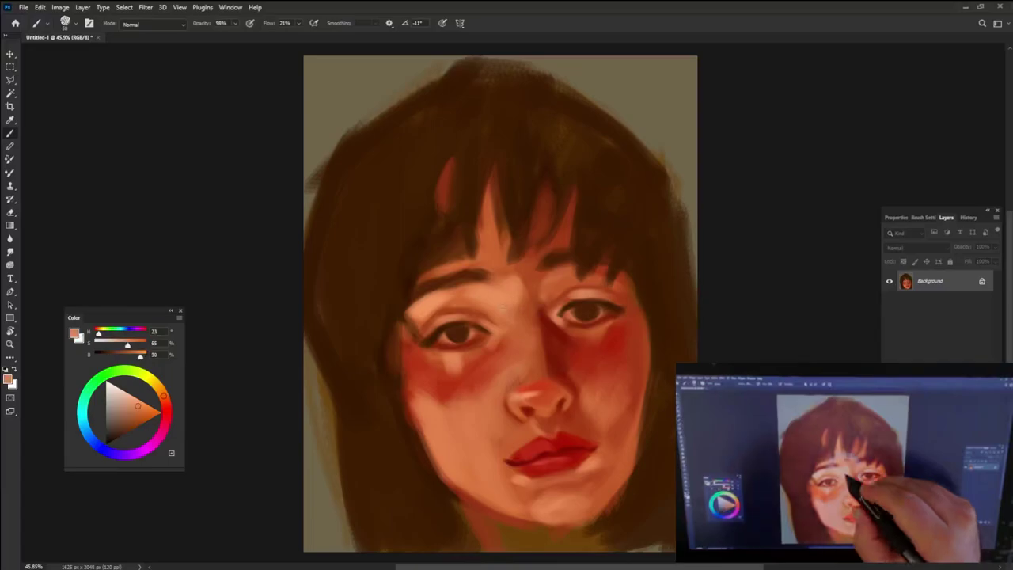
{"action": "left_click", "coordinate": [543, 376], "text": "alt"}
{"action": "left_click_drag", "start_coordinate": [542, 378], "coordinate": [537, 316]}
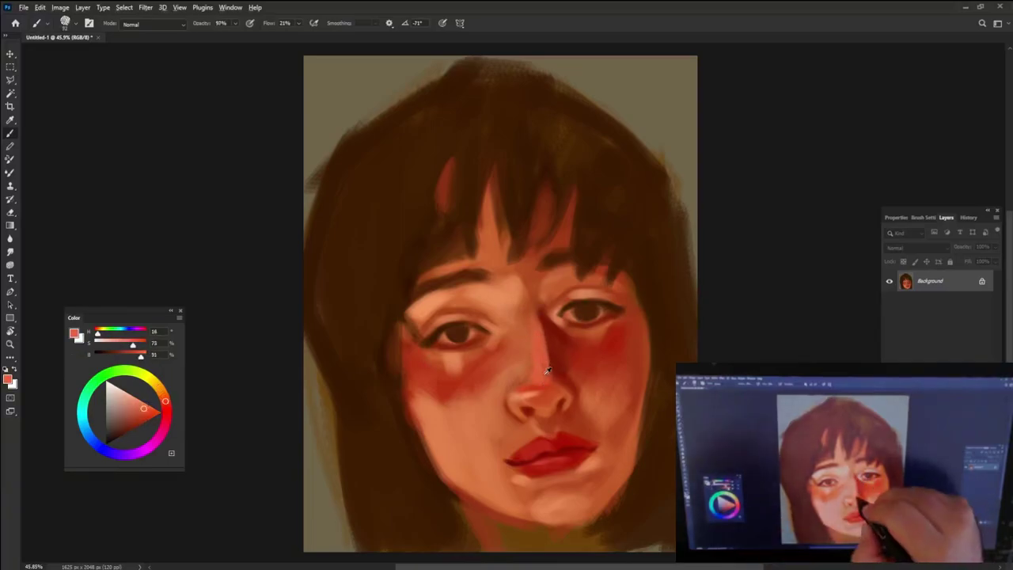
{"action": "left_click", "coordinate": [566, 446], "text": "alt"}
{"action": "left_click_drag", "start_coordinate": [529, 378], "coordinate": [535, 382]}
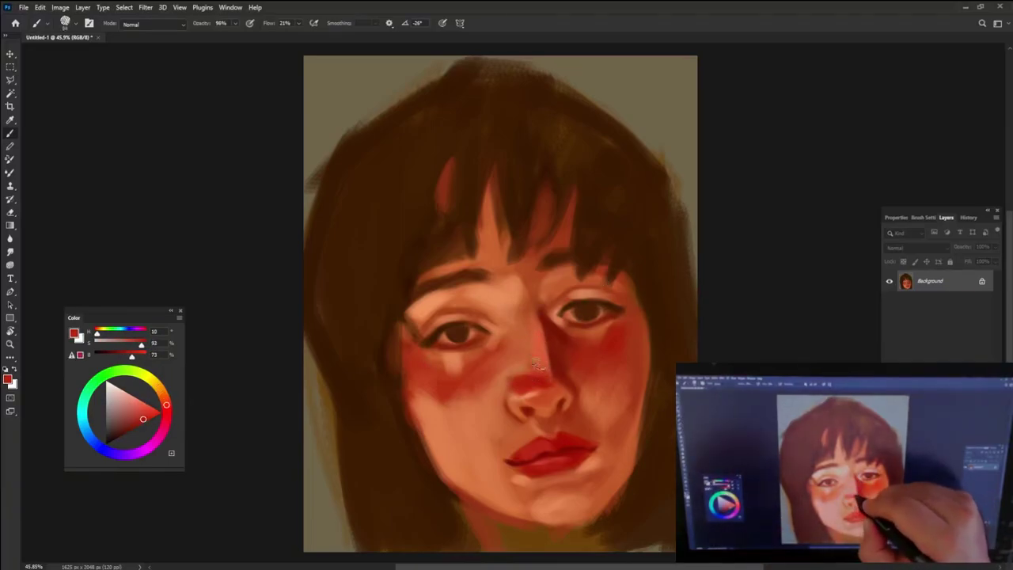
{"action": "left_click", "coordinate": [515, 352], "text": "alt"}
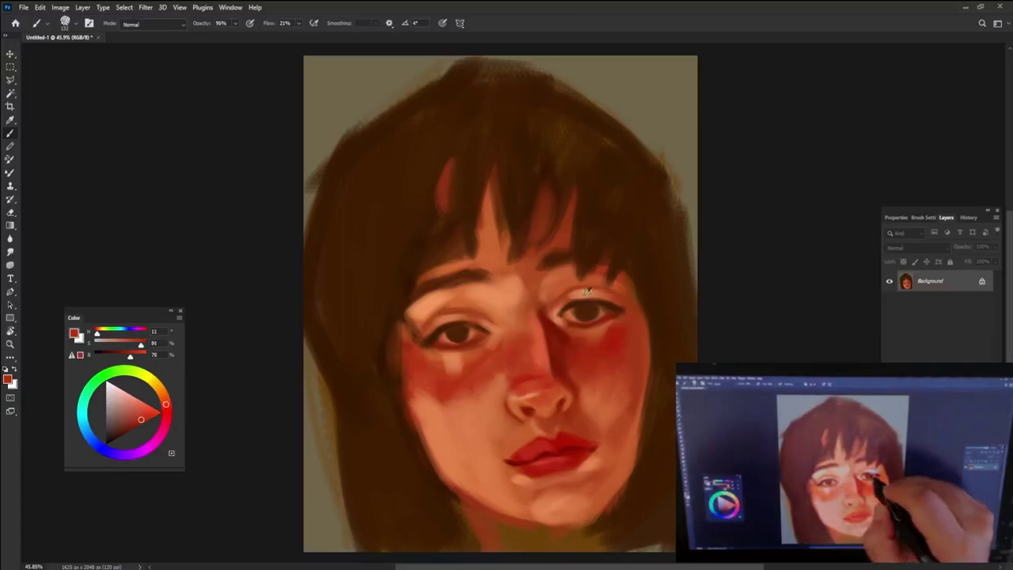
{"action": "mouse_move", "coordinate": [519, 380]}
{"action": "left_mouse_down"}
{"action": "mouse_move", "coordinate": [558, 340]}
{"action": "mouse_move", "coordinate": [531, 321]}
{"action": "left_mouse_up"}
{"action": "left_click", "coordinate": [547, 336], "text": "alt"}
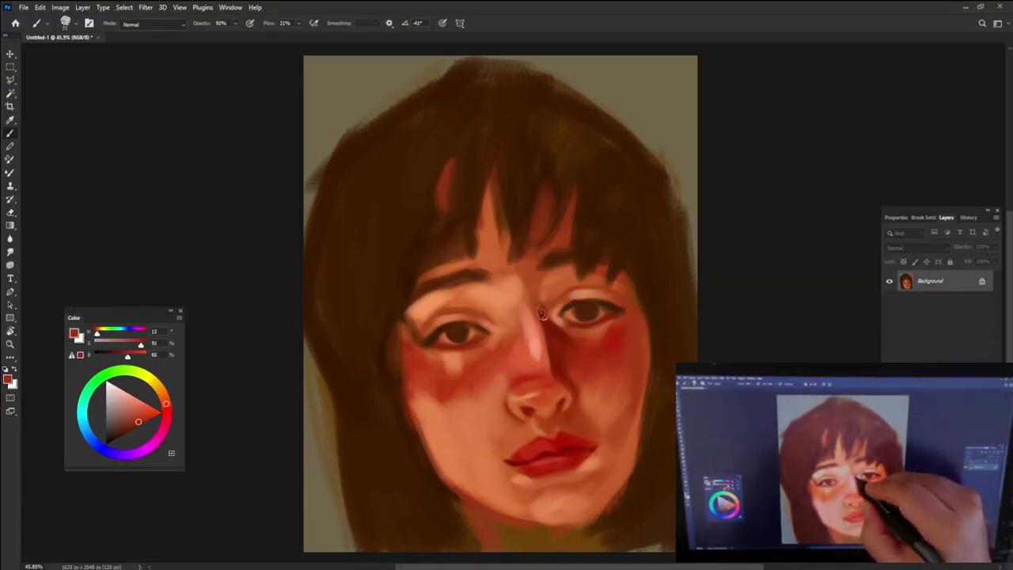
Lighten the left jaw and chin with a sampled light salmon skin tone.
{"action": "left_click", "coordinate": [538, 328], "text": "alt"}
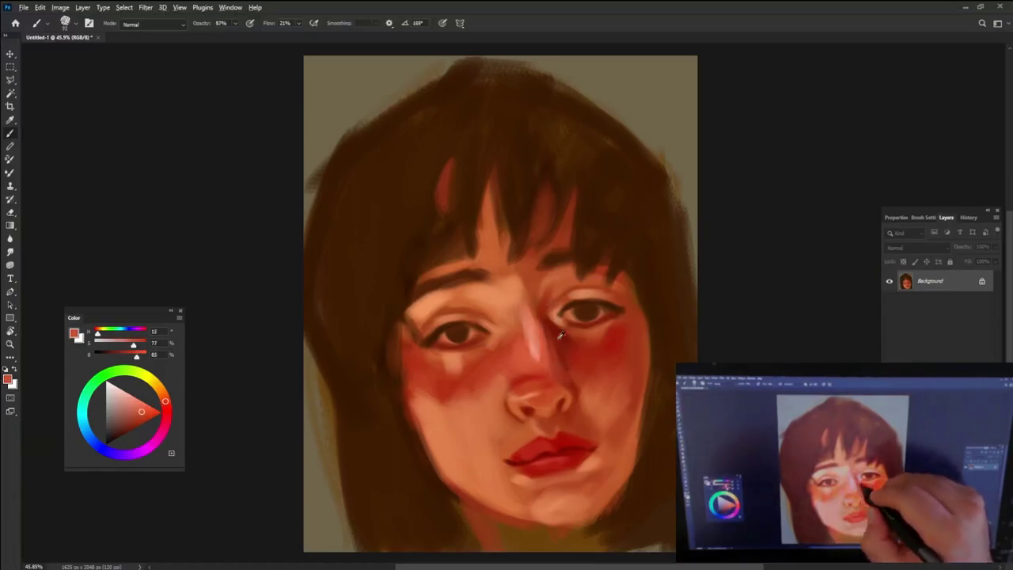
{"action": "left_click", "coordinate": [589, 342], "text": "alt"}
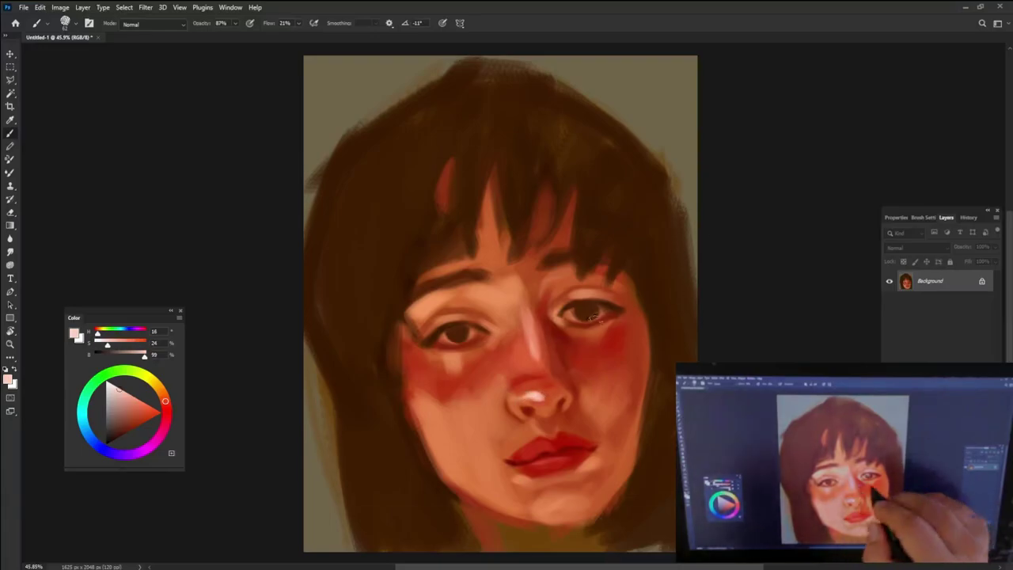
{"action": "left_click", "coordinate": [531, 396], "text": "alt"}
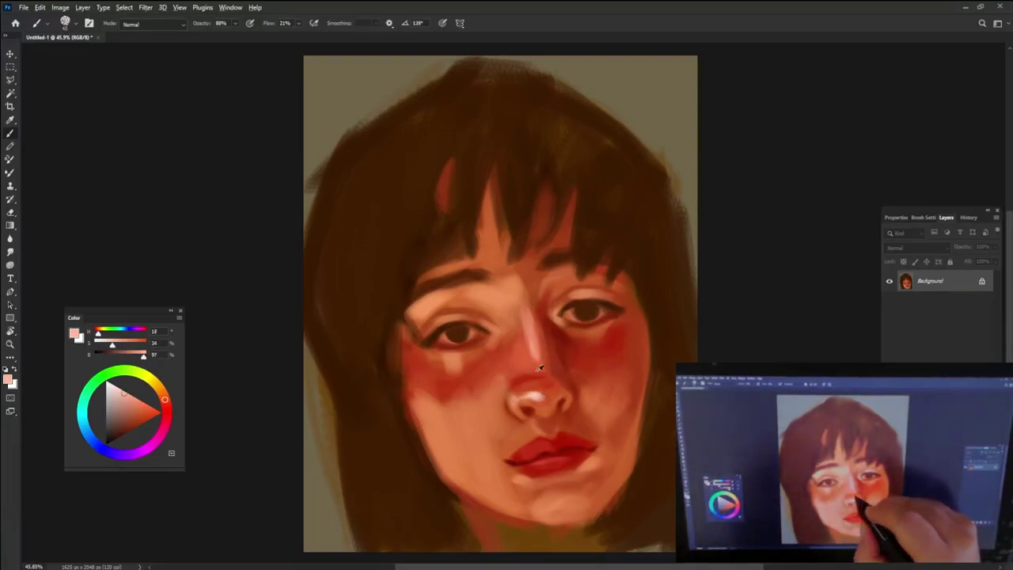
{"action": "left_click", "coordinate": [530, 383], "text": "alt"}
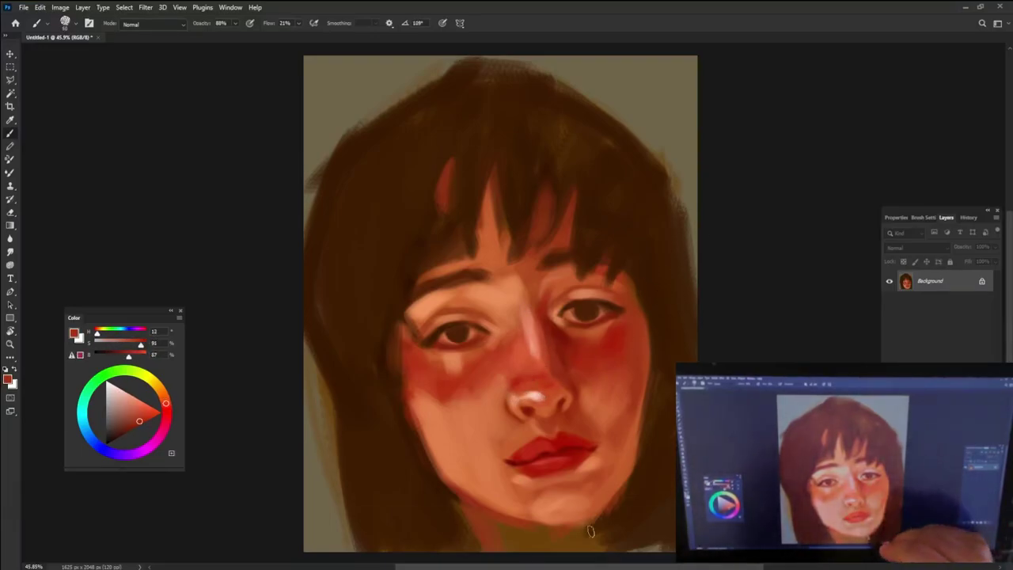
{"action": "left_click", "coordinate": [623, 500], "text": "alt"}
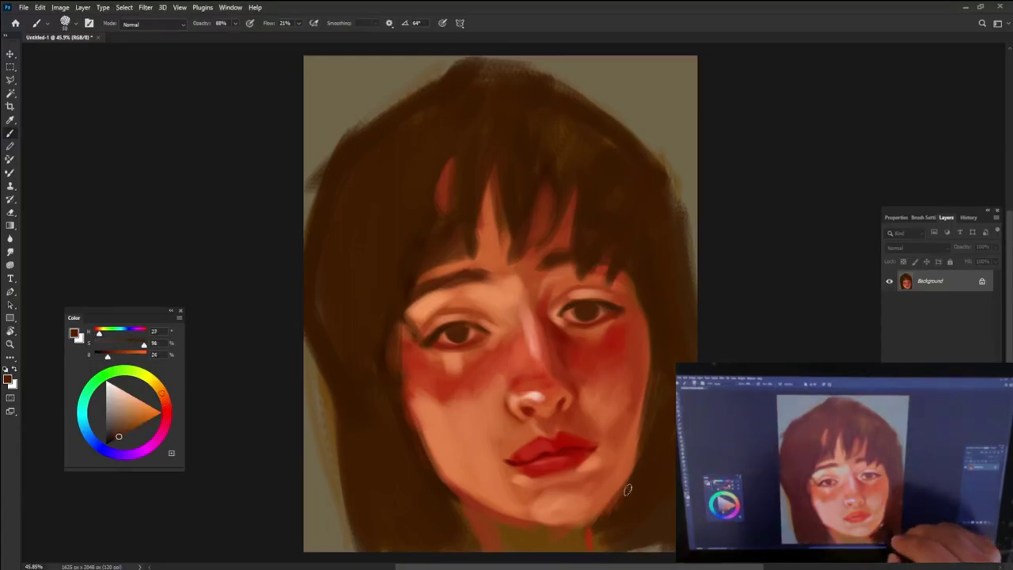
{"action": "left_click", "coordinate": [448, 473], "text": "alt"}
{"action": "left_click_drag", "start_coordinate": [458, 497], "coordinate": [517, 508]}
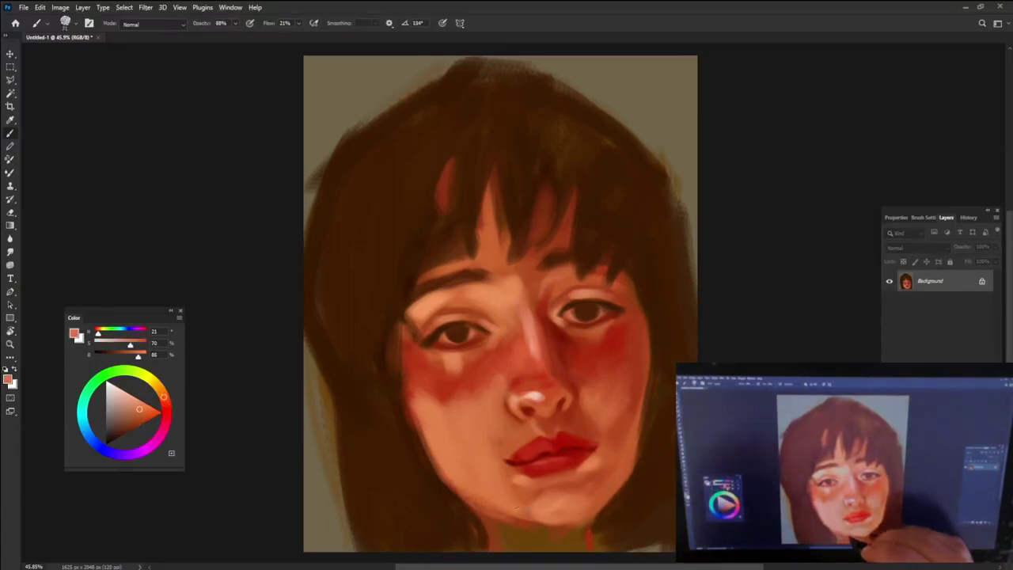
{"action": "left_click", "coordinate": [529, 536], "text": "alt"}
{"action": "left_click", "coordinate": [583, 538], "text": "alt"}
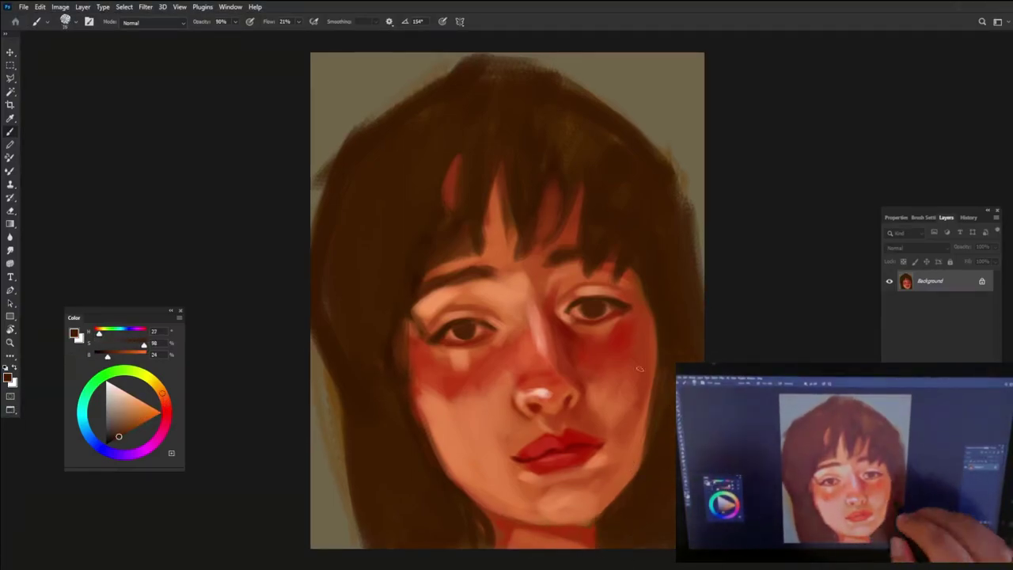
Paint pale yellow up the left background edge and down the top-right edge.
{"action": "mouse_move", "coordinate": [336, 368]}
{"action": "left_mouse_down"}
{"action": "mouse_move", "coordinate": [315, 483]}
{"action": "mouse_move", "coordinate": [317, 554]}
{"action": "left_mouse_up"}
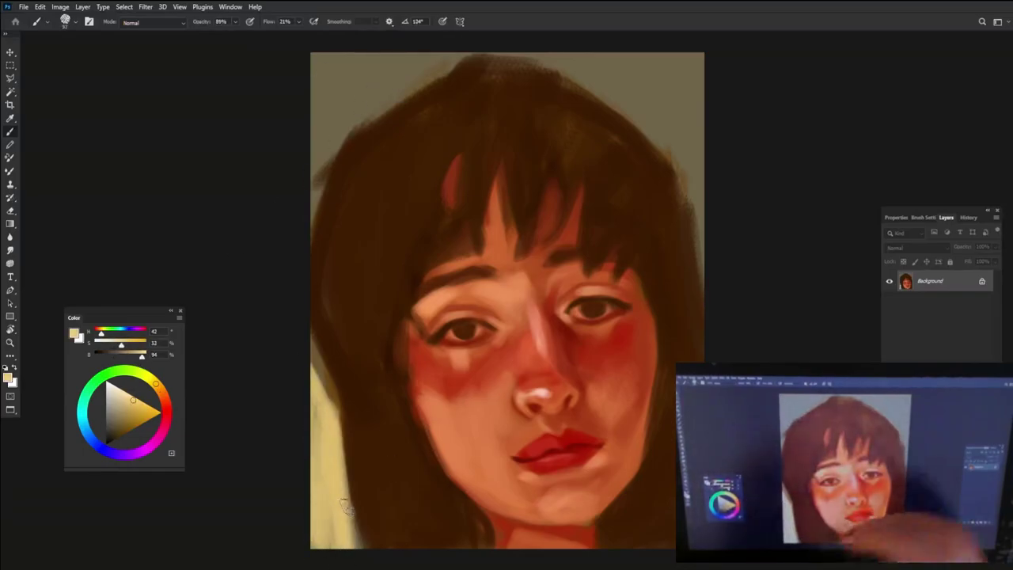
{"action": "left_click_drag", "start_coordinate": [341, 225], "coordinate": [312, 99]}
{"action": "left_click_drag", "start_coordinate": [372, 55], "coordinate": [320, 92]}
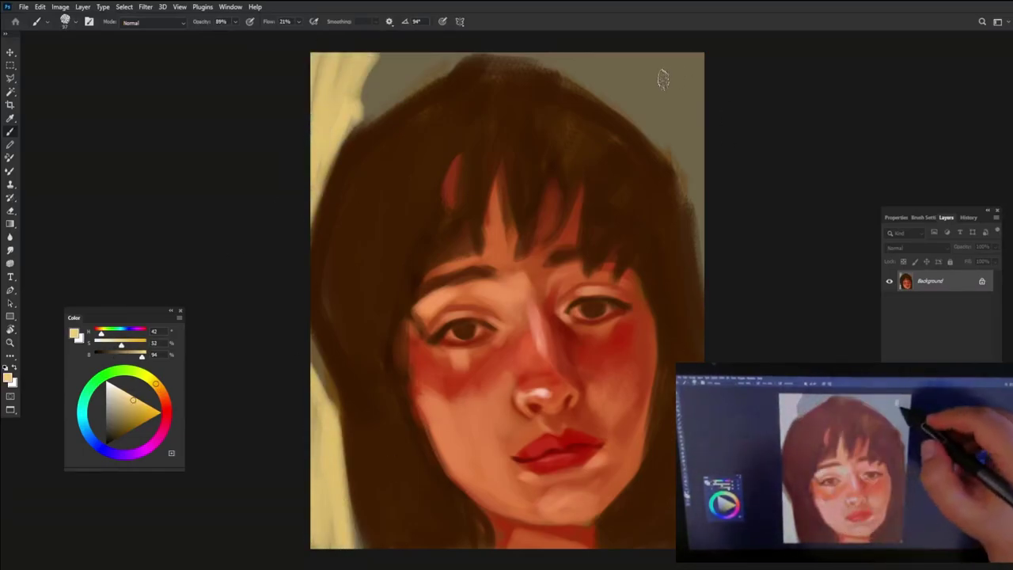
{"action": "left_click_drag", "start_coordinate": [663, 82], "coordinate": [701, 222]}
Paint dark brown over part of the left yellow edge, then pick a darker saturated red.
{"action": "left_click", "coordinate": [354, 386], "text": "alt"}
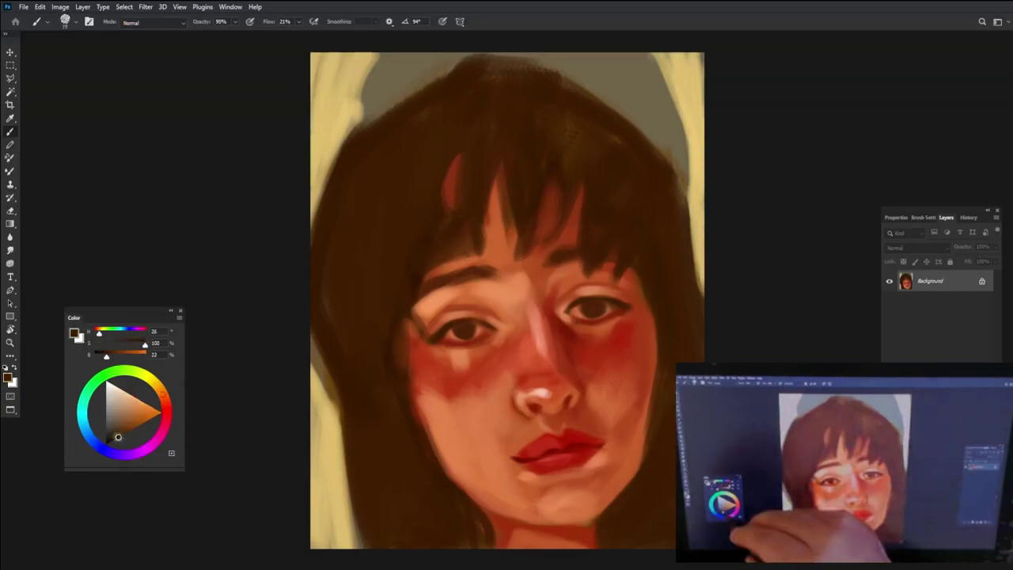
{"action": "left_click_drag", "start_coordinate": [333, 329], "coordinate": [348, 546]}
{"action": "right_click", "coordinate": [391, 464]}
{"action": "left_click", "coordinate": [661, 354]}
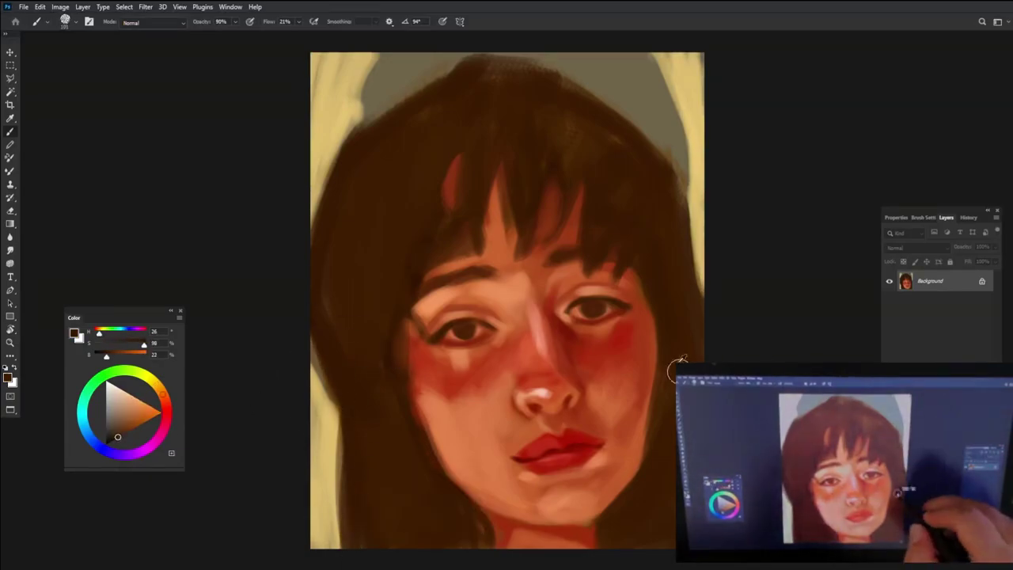
{"action": "left_click", "coordinate": [444, 389], "text": "alt"}
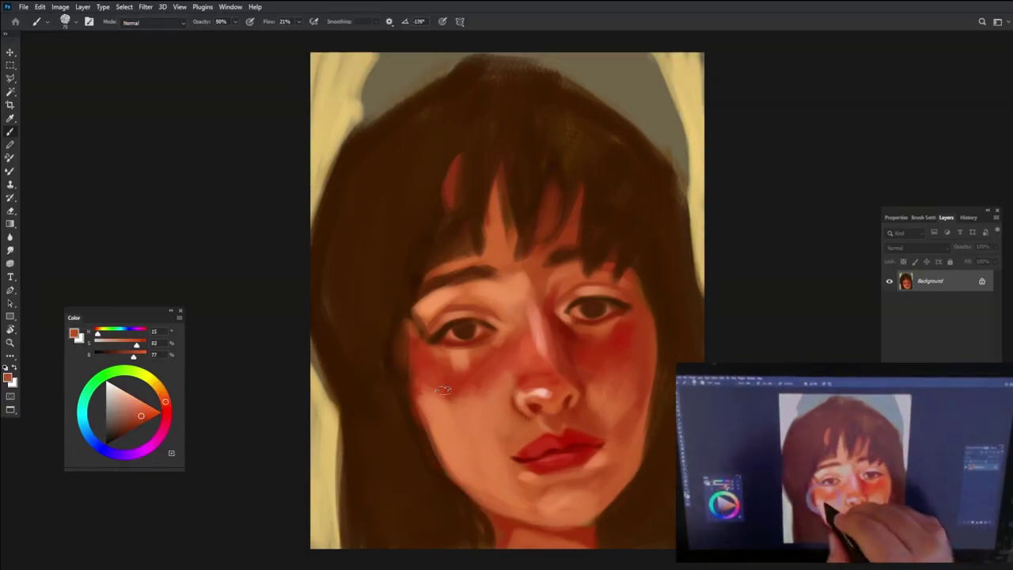
At 99% opacity, darken the hair along both jaws and the lower right chin in dark brown.
{"action": "left_click", "coordinate": [471, 138], "text": "alt"}
{"action": "left_click", "coordinate": [430, 256], "text": "alt"}
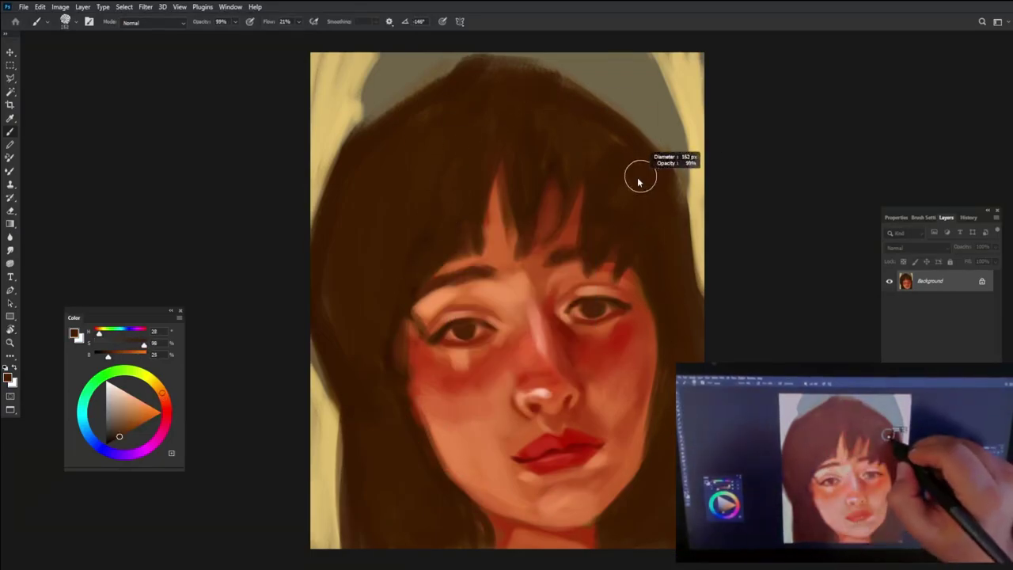
{"action": "key", "text": "9"}
{"action": "key", "text": "9"}
{"action": "mouse_move", "coordinate": [396, 388]}
{"action": "left_mouse_down"}
{"action": "mouse_move", "coordinate": [463, 515]}
{"action": "mouse_move", "coordinate": [375, 470]}
{"action": "mouse_move", "coordinate": [372, 546]}
{"action": "left_mouse_up"}
{"action": "mouse_move", "coordinate": [637, 483]}
{"action": "left_mouse_down"}
{"action": "mouse_move", "coordinate": [624, 504]}
{"action": "mouse_move", "coordinate": [656, 536]}
{"action": "left_mouse_up"}
{"action": "left_click_drag", "start_coordinate": [669, 388], "coordinate": [669, 507]}
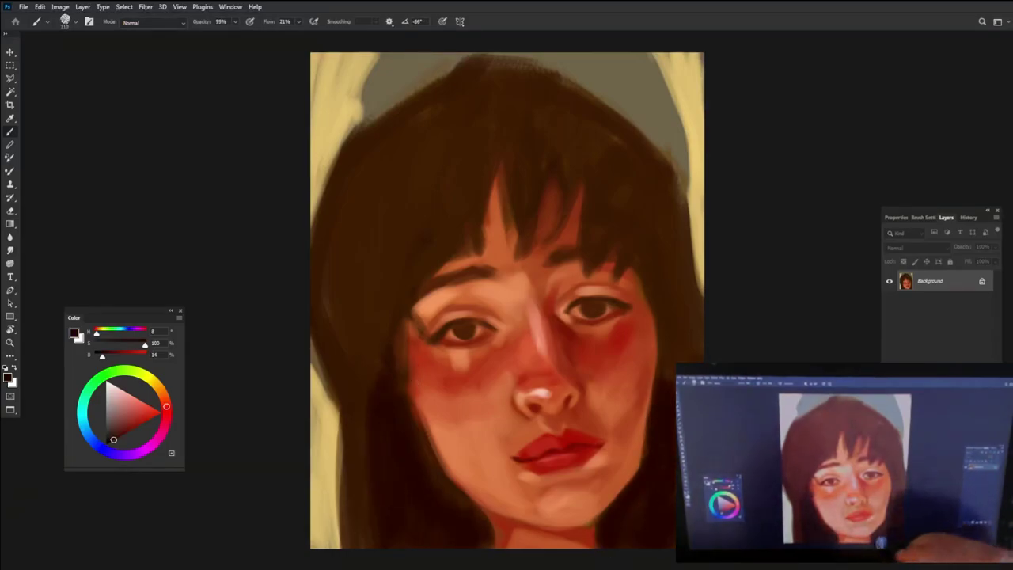
{"action": "left_click_drag", "start_coordinate": [368, 547], "coordinate": [362, 354]}
Darken the hair on the right edge and across the top, adding dark and lighter strands.
{"action": "left_click", "coordinate": [380, 282], "text": "alt"}
{"action": "left_click_drag", "start_coordinate": [681, 245], "coordinate": [681, 360]}
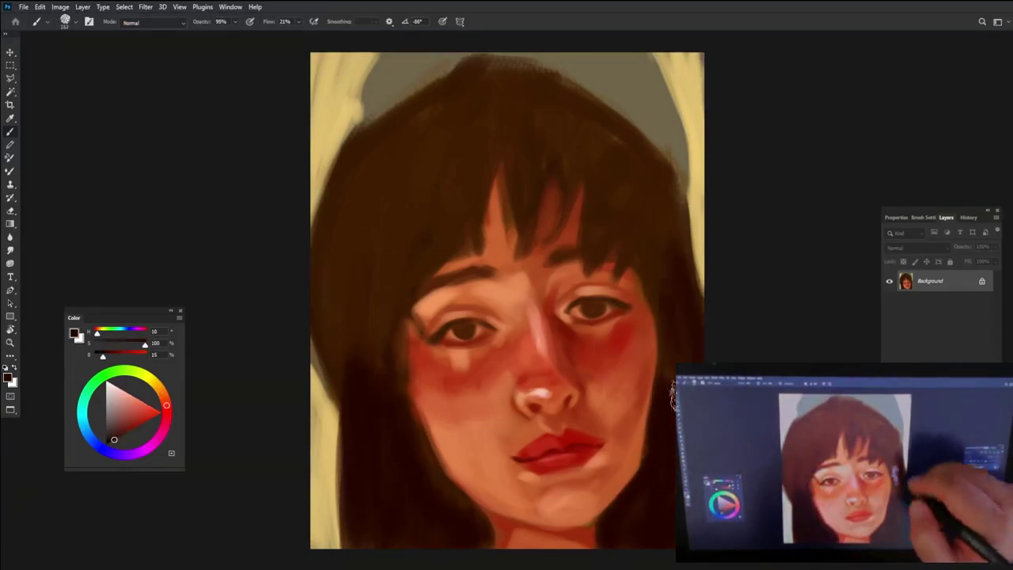
{"action": "mouse_move", "coordinate": [348, 352]}
{"action": "left_mouse_down"}
{"action": "mouse_move", "coordinate": [335, 215]}
{"action": "mouse_move", "coordinate": [422, 208]}
{"action": "mouse_move", "coordinate": [533, 79]}
{"action": "mouse_move", "coordinate": [581, 159]}
{"action": "left_mouse_up"}
{"action": "left_click", "coordinate": [391, 261], "text": "alt"}
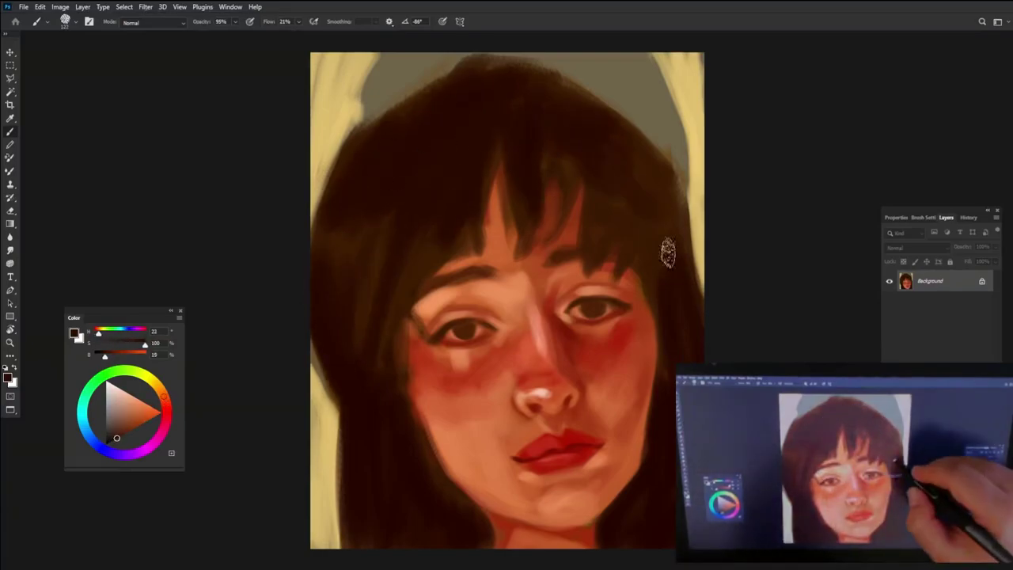
{"action": "left_click_drag", "start_coordinate": [423, 271], "coordinate": [416, 333]}
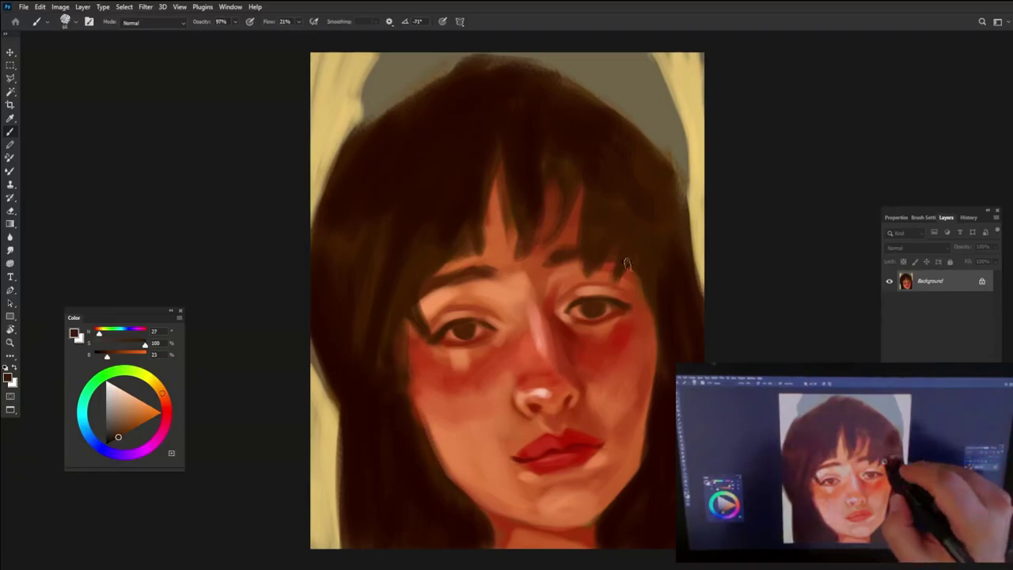
{"action": "left_click_drag", "start_coordinate": [600, 182], "coordinate": [544, 205]}
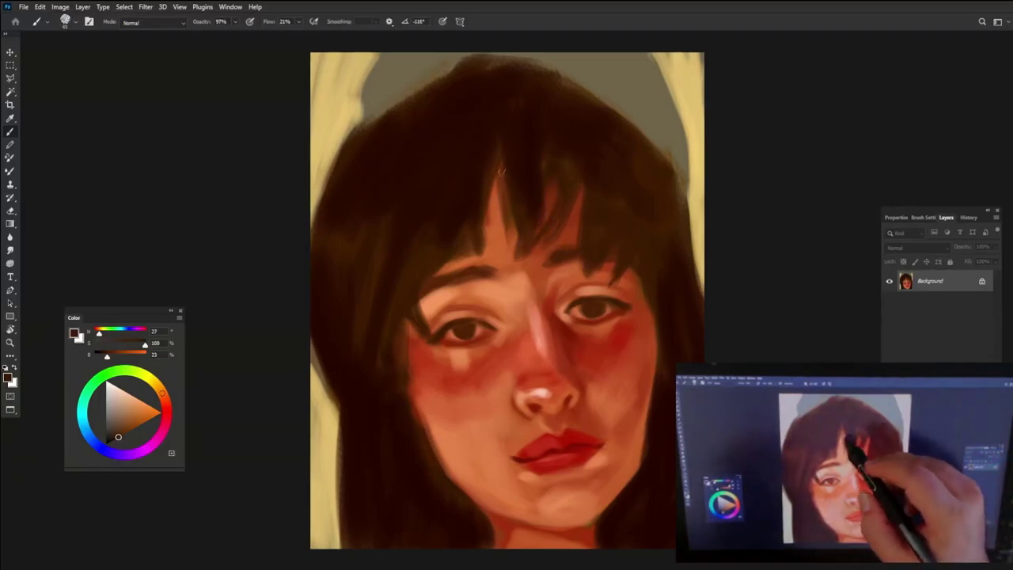
Cover the light left face edge with dark brown hair, then sample skin tones around the lips and nose.
{"action": "left_click", "coordinate": [470, 326], "text": "alt"}
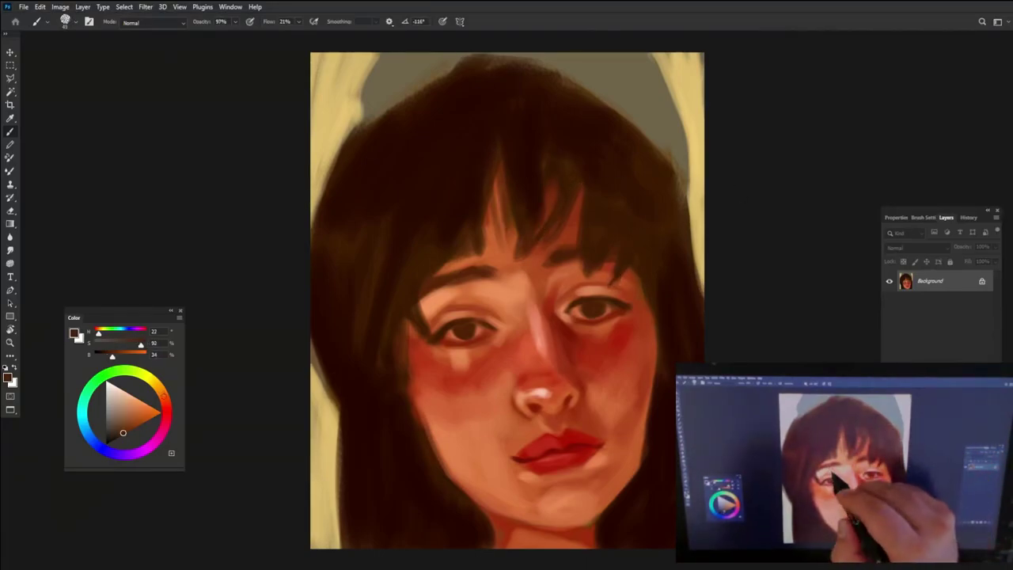
{"action": "left_click", "coordinate": [410, 311], "text": "alt"}
{"action": "left_click_drag", "start_coordinate": [405, 310], "coordinate": [393, 391]}
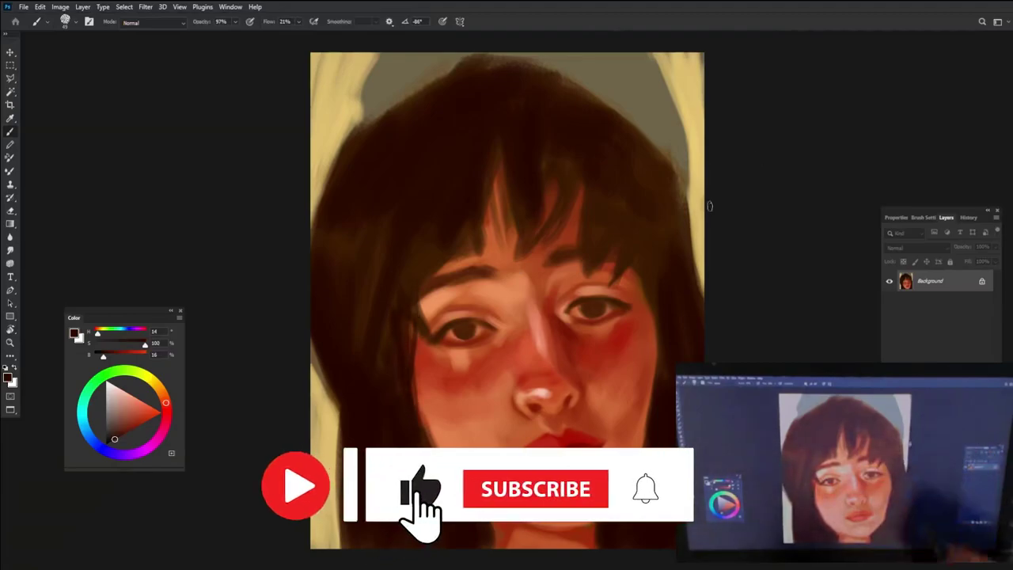
{"action": "left_click", "coordinate": [342, 396], "text": "alt"}
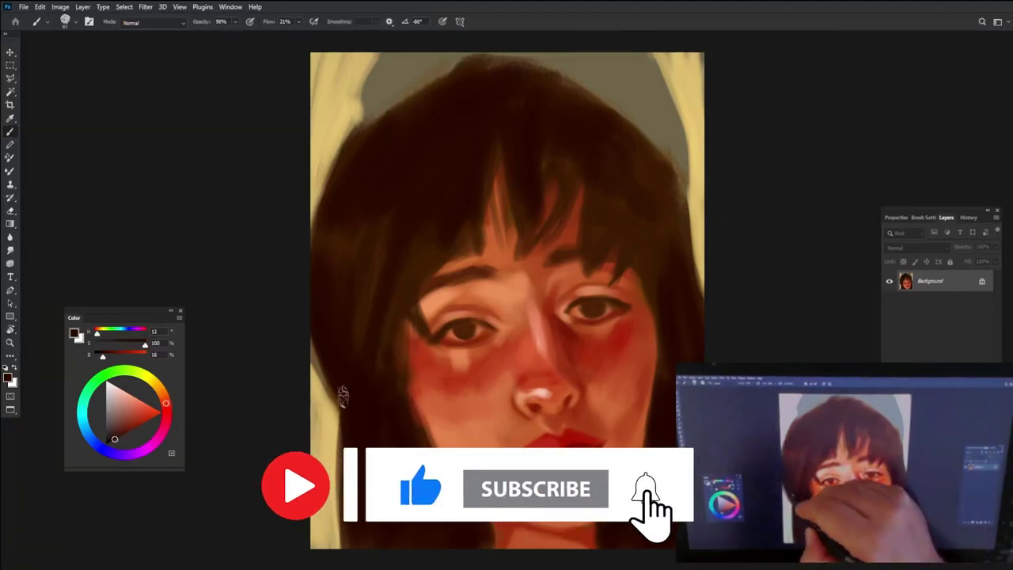
{"action": "left_click_drag", "start_coordinate": [342, 396], "coordinate": [335, 547]}
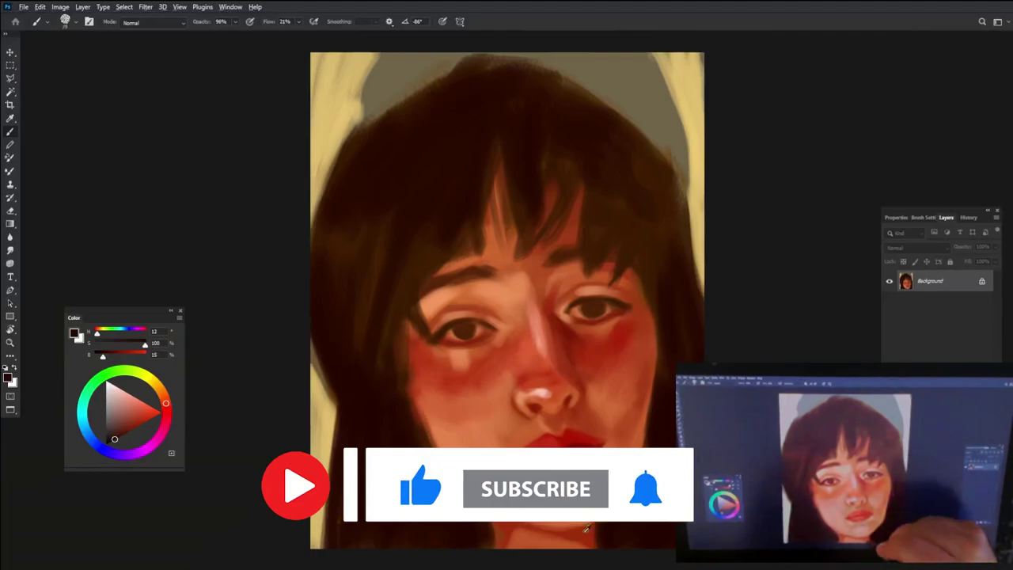
{"action": "left_click", "coordinate": [604, 386], "text": "alt"}
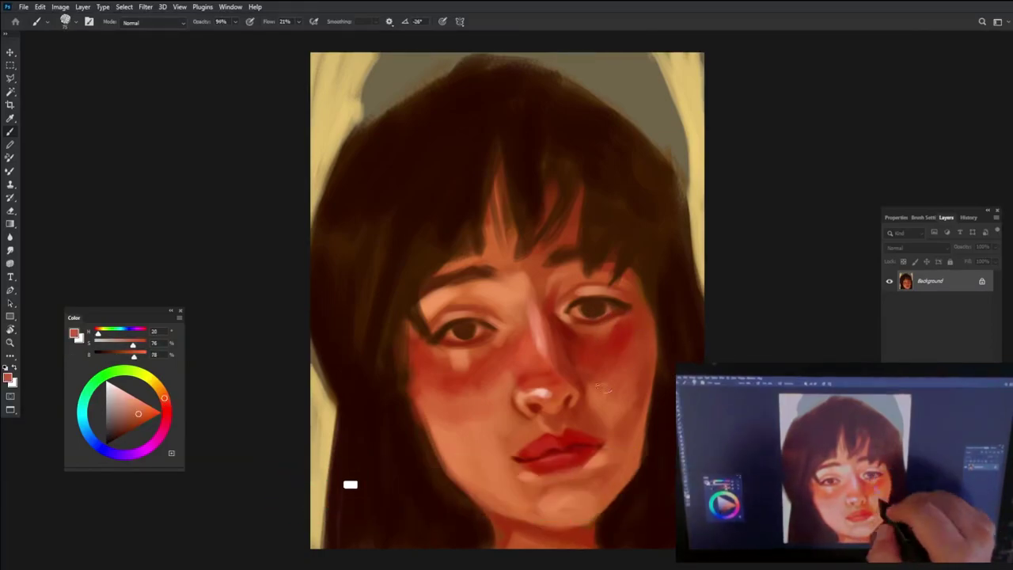
{"action": "left_click", "coordinate": [620, 459], "text": "alt"}
{"action": "left_click", "coordinate": [599, 404], "text": "alt"}
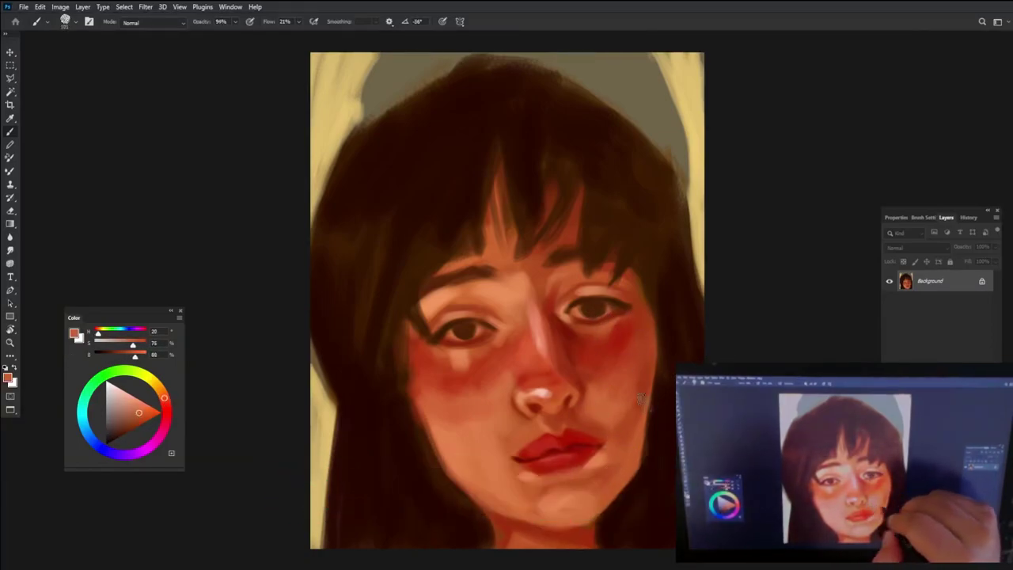
{"action": "left_click", "coordinate": [494, 434], "text": "alt"}
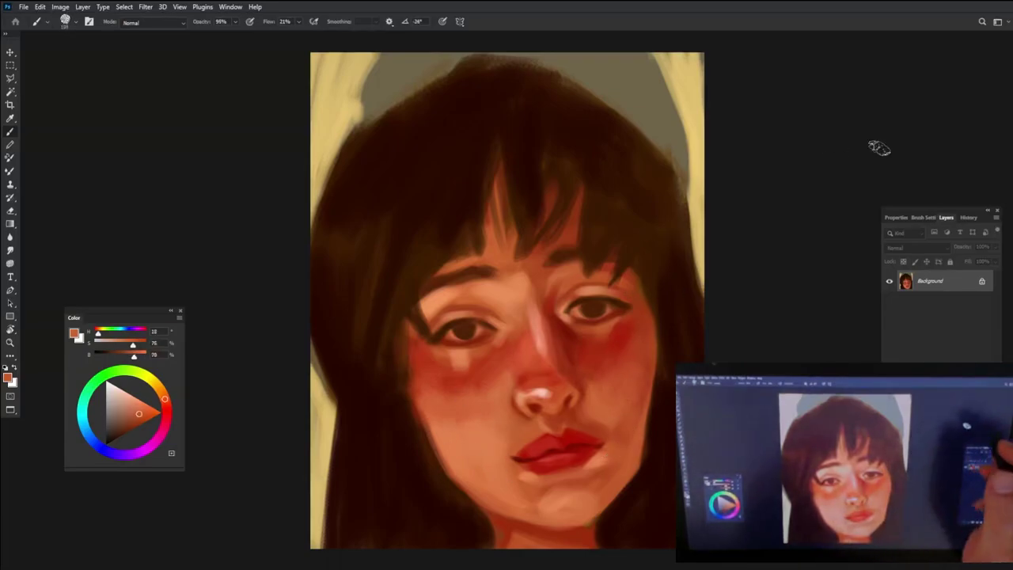
Add a Color Lookup adjustment layer with the Moonlight.3DL preset.
{"action": "left_click", "coordinate": [938, 380]}
{"action": "left_click", "coordinate": [950, 413]}
{"action": "left_click", "coordinate": [954, 250]}
{"action": "left_click", "coordinate": [945, 314]}
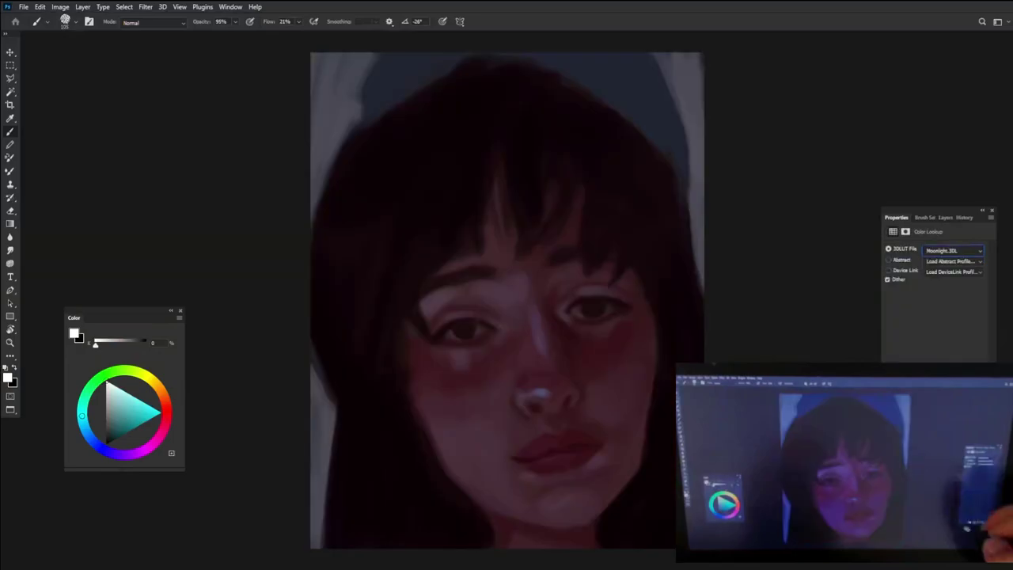
Mask Color Lookup 1 in black to reveal the warm tones on the cheek and around the eyes.
{"action": "left_click", "coordinate": [946, 217]}
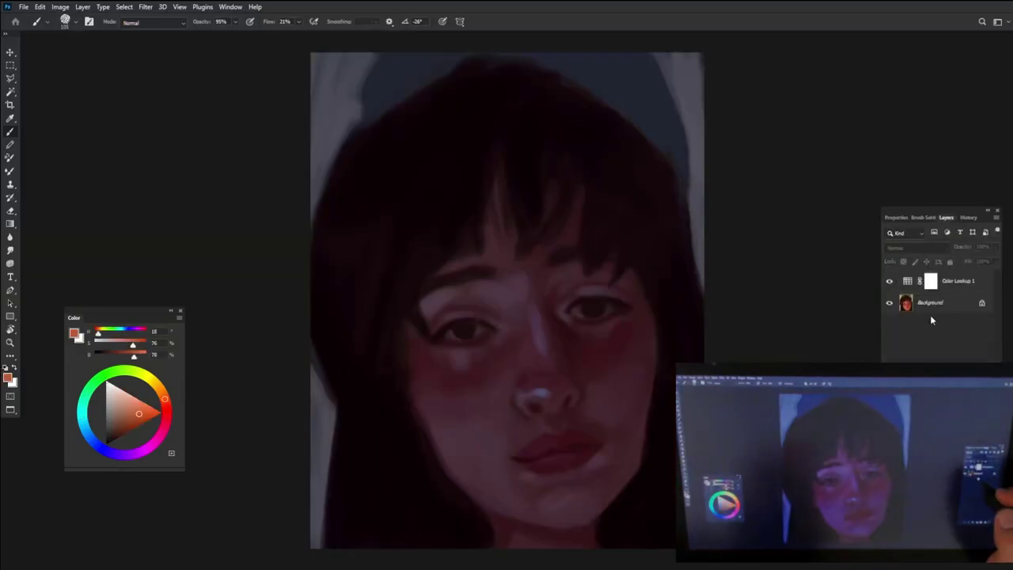
{"action": "left_click", "coordinate": [931, 280]}
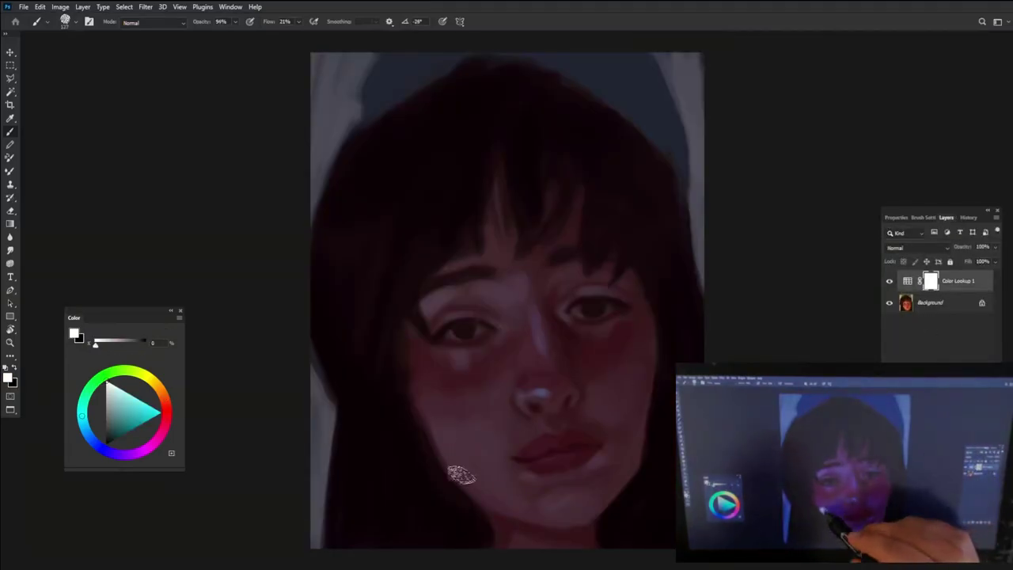
{"action": "key", "text": "x"}
{"action": "mouse_move", "coordinate": [452, 418]}
{"action": "left_mouse_down"}
{"action": "mouse_move", "coordinate": [480, 488]}
{"action": "mouse_move", "coordinate": [443, 427]}
{"action": "mouse_move", "coordinate": [597, 412]}
{"action": "mouse_move", "coordinate": [617, 468]}
{"action": "mouse_move", "coordinate": [516, 449]}
{"action": "mouse_move", "coordinate": [515, 486]}
{"action": "mouse_move", "coordinate": [617, 506]}
{"action": "mouse_move", "coordinate": [522, 392]}
{"action": "mouse_move", "coordinate": [620, 453]}
{"action": "left_mouse_up"}
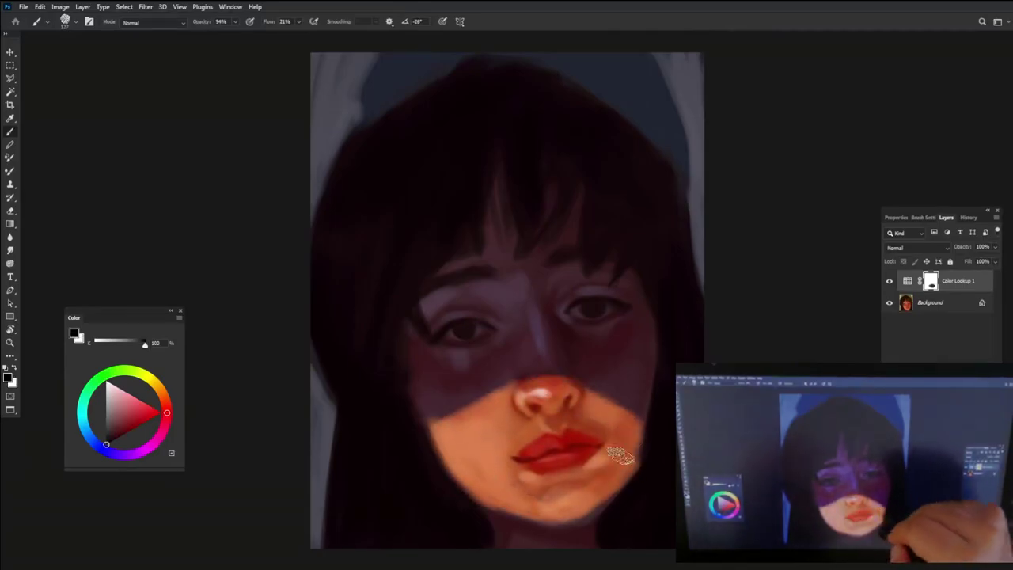
{"action": "left_click_drag", "start_coordinate": [419, 312], "coordinate": [507, 294]}
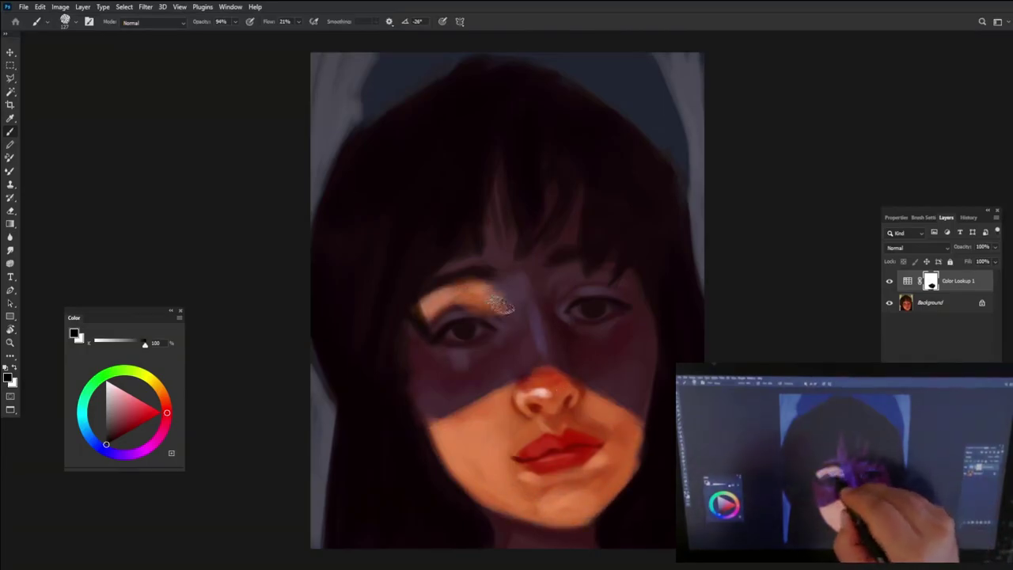
{"action": "left_click_drag", "start_coordinate": [633, 300], "coordinate": [554, 302]}
{"action": "key", "text": "e"}
{"action": "mouse_move", "coordinate": [649, 294]}
{"action": "left_mouse_down"}
{"action": "mouse_move", "coordinate": [525, 293]}
{"action": "mouse_move", "coordinate": [610, 273]}
{"action": "left_mouse_up"}
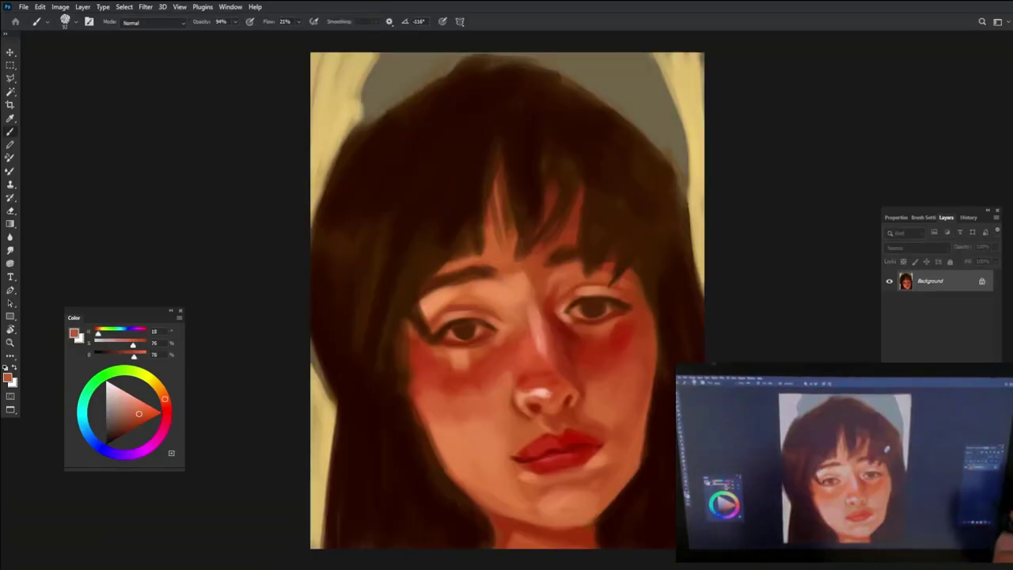
Add another Color Lookup adjustment with a warm lookup preset.
{"action": "left_click", "coordinate": [950, 356]}
{"action": "left_click", "coordinate": [954, 251]}
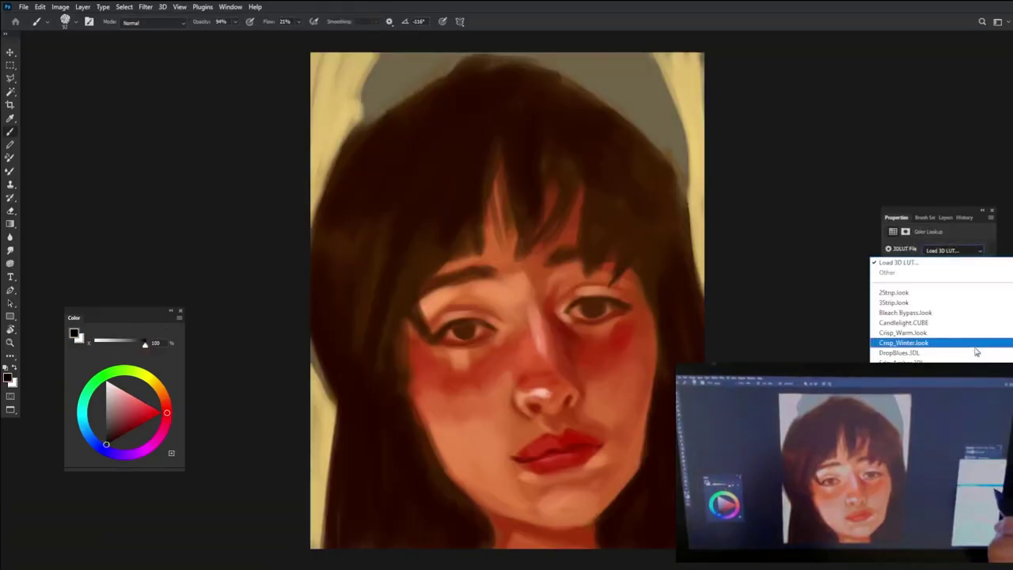
{"action": "left_click", "coordinate": [966, 341]}
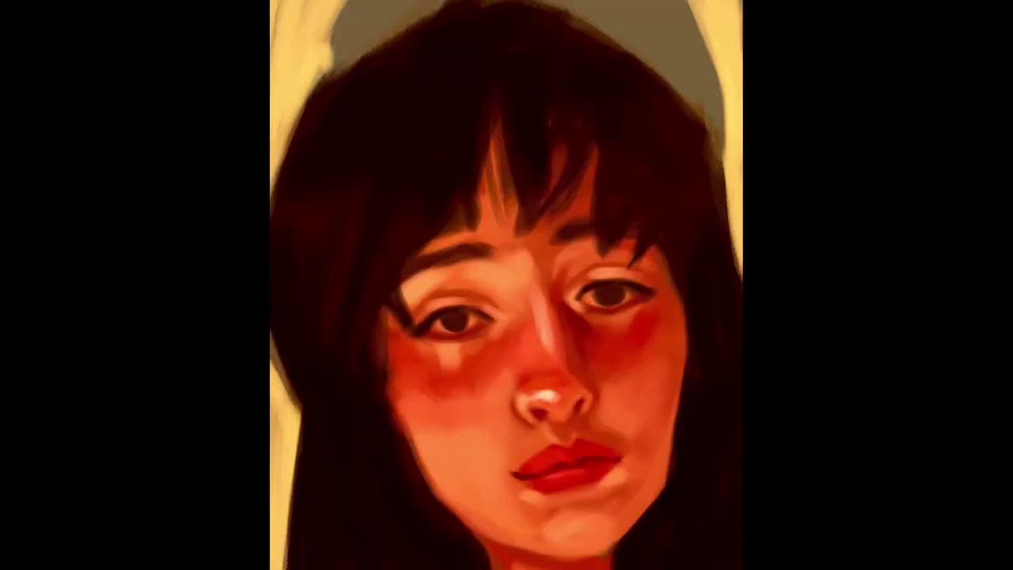